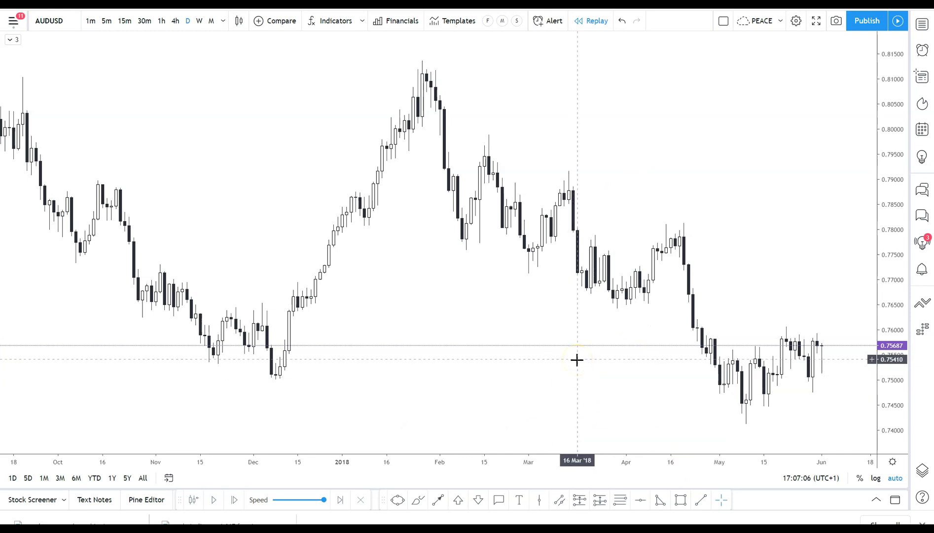
Step: Draw a descending trend line from the late-January 2018 peak, past the April highs, to just beyond the latest candles
click(746, 340)
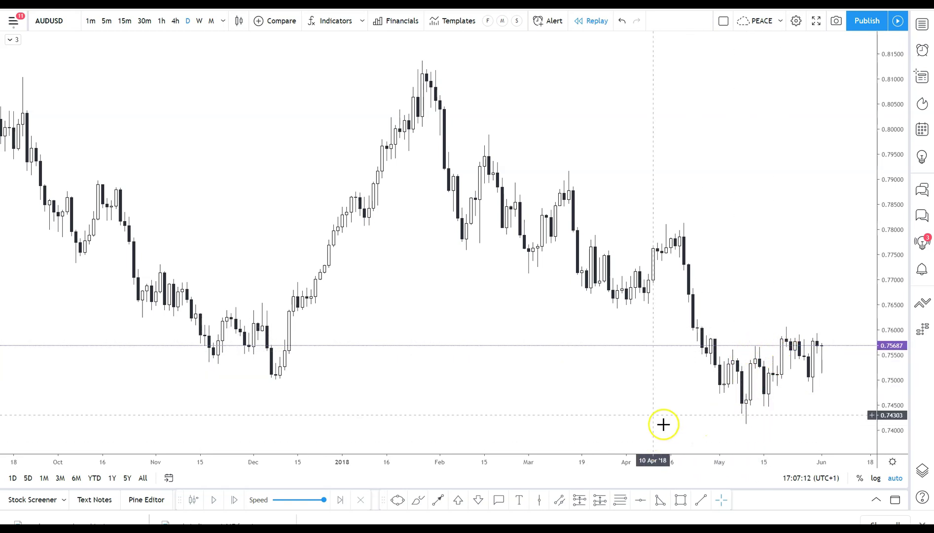
scroll(641, 394, up, 2)
key(alt+t)
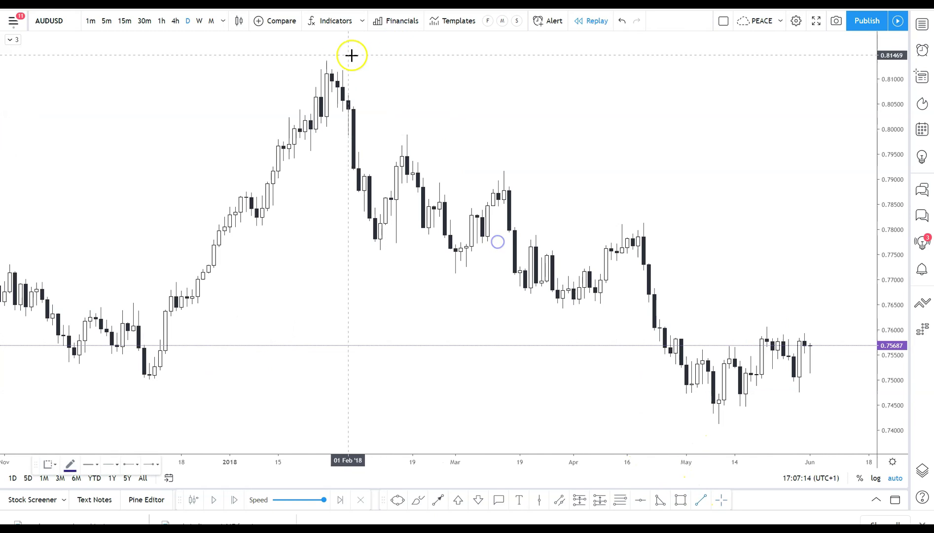
click(334, 65)
click(853, 319)
click(764, 185)
scroll(543, 341, down, 2)
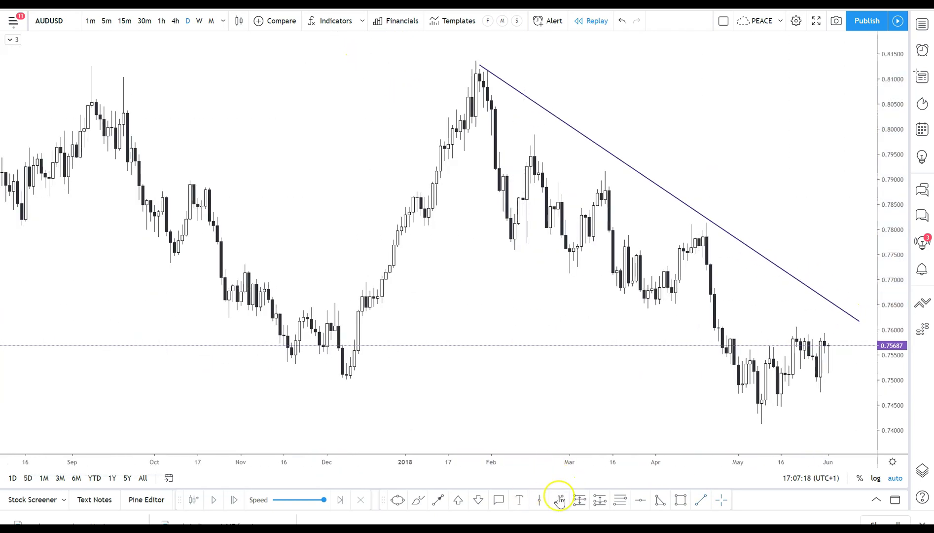
Step: Draw a long downward arrow beside the January 2018 rally and lower the trend line's far end onto the April highs
click(440, 502)
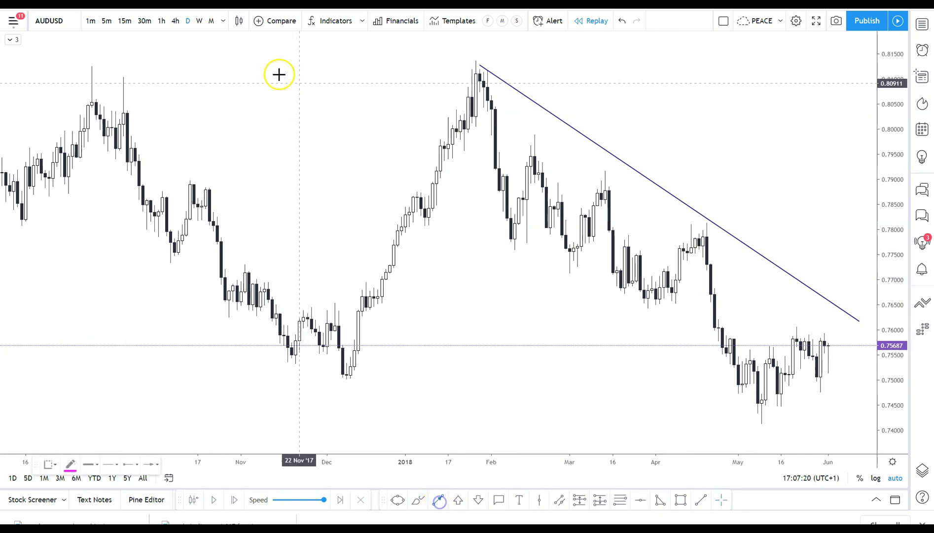
click(272, 73)
click(508, 388)
scroll(615, 271, up, 3)
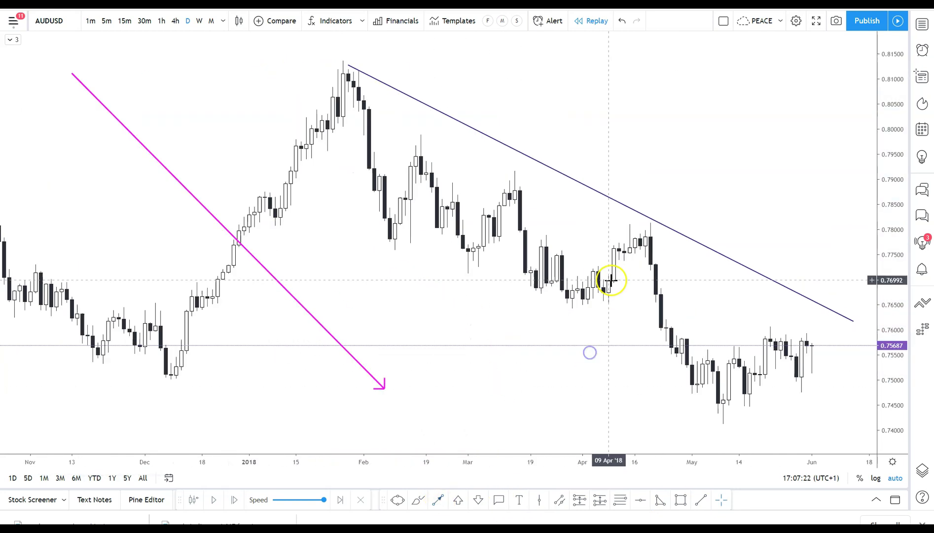
drag(847, 321, 848, 334)
Step: Draw a horizontal rectangle zone from late October 2017 to about 12 June 2018, with its upper edge at about 0.7625
click(683, 498)
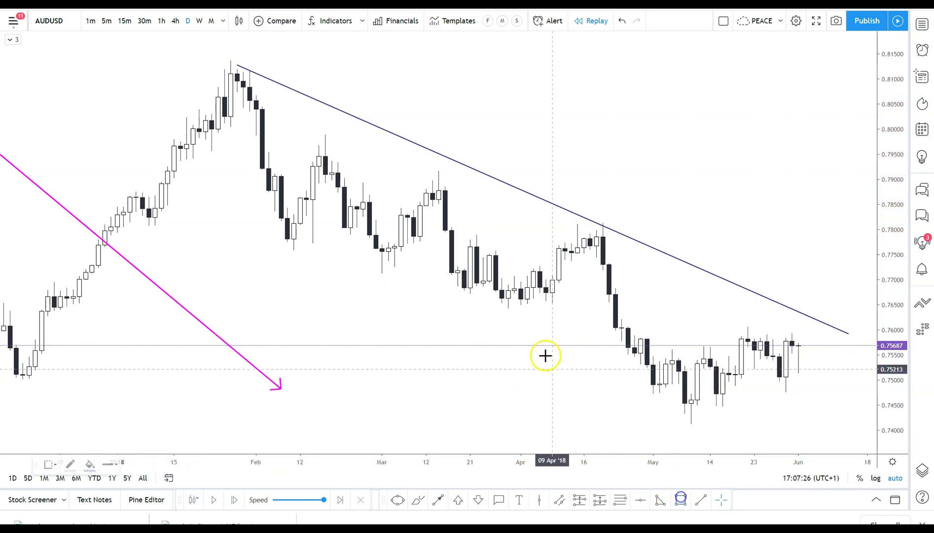
scroll(449, 342, down, 2)
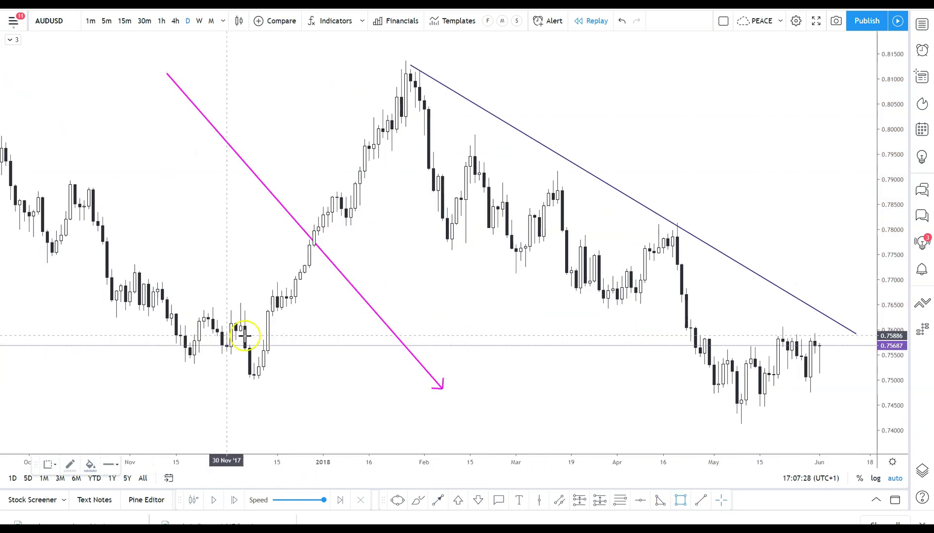
click(112, 317)
click(856, 334)
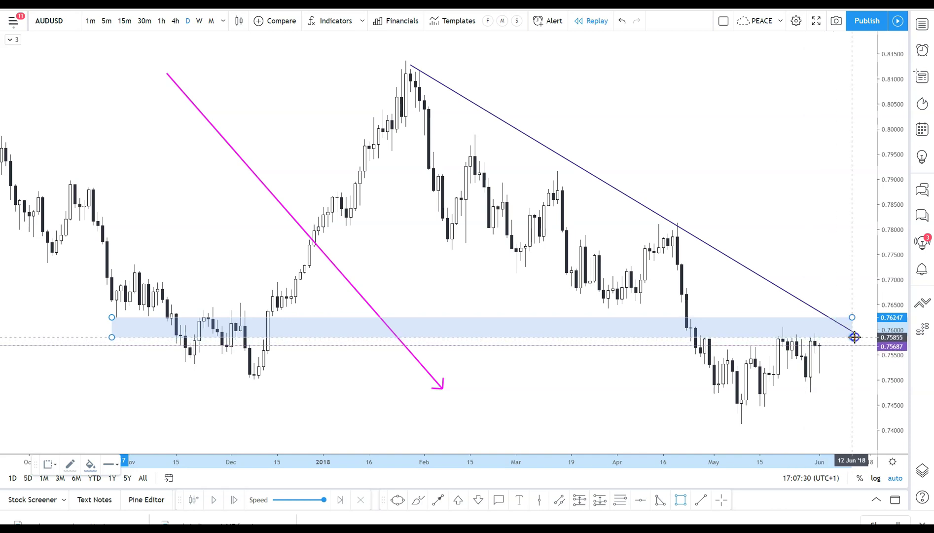
scroll(788, 225, up, 1)
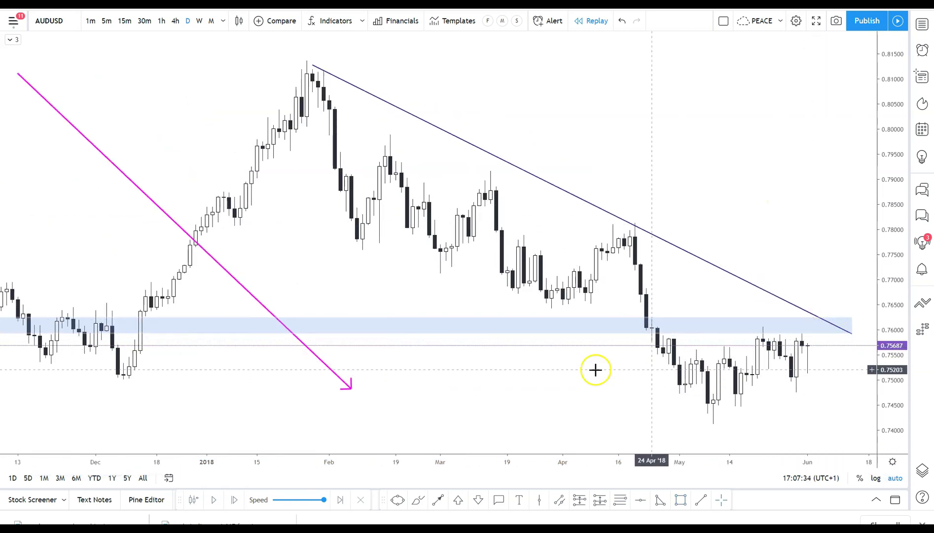
Step: Stretch the tip of the long downward arrow to the lower edge of the chart
drag(567, 374, 533, 373)
drag(315, 385, 338, 451)
click(531, 376)
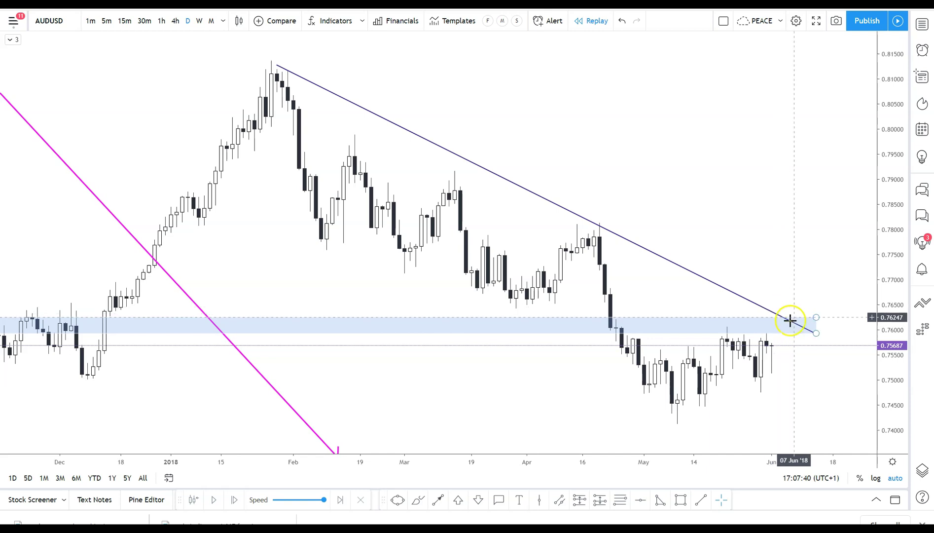
Step: Draw a rising arrow below the latest candles from about 0.7424 on 18 May to about 0.7553 on 8 June 2018
scroll(787, 323, up, 2)
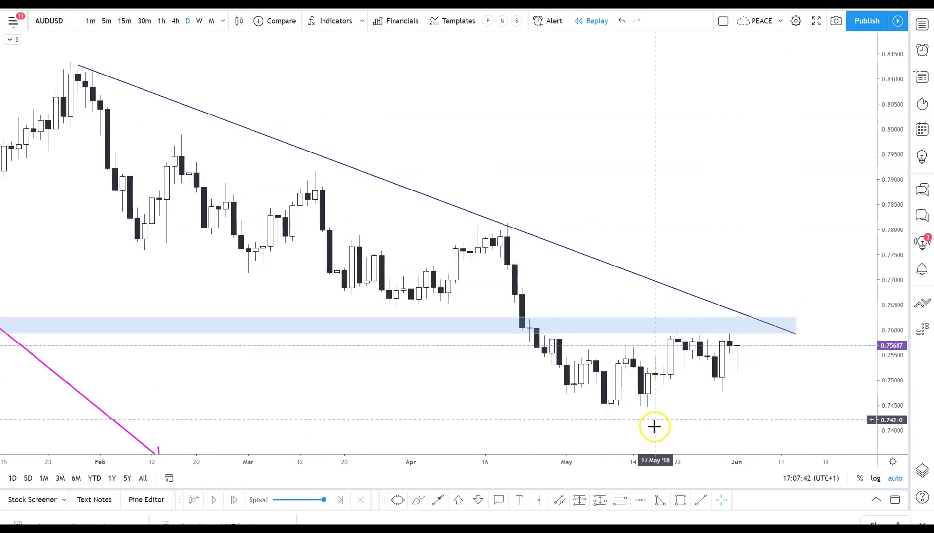
click(436, 501)
click(663, 417)
click(773, 353)
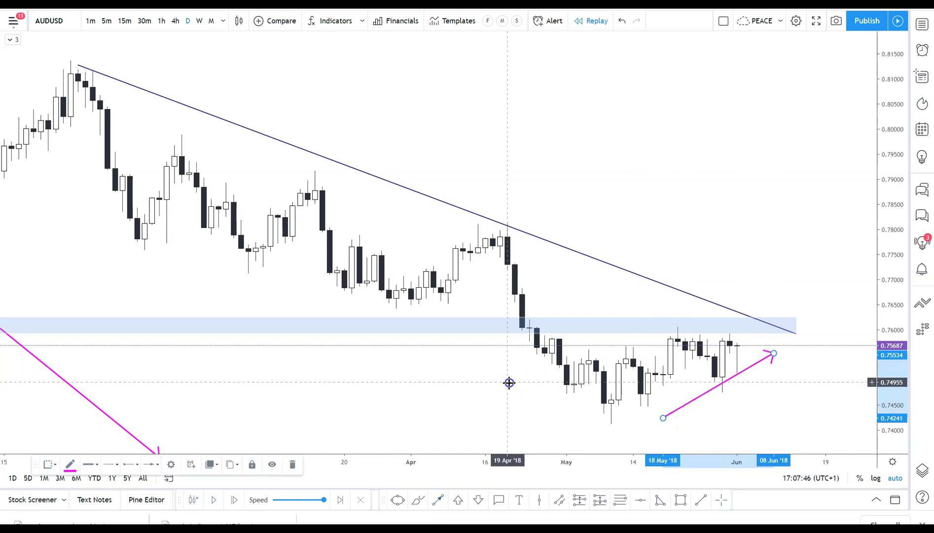
click(509, 382)
Step: Place a Fib Retracement over the April 2018 candles and set its blue level to 2.0
drag(585, 464, 490, 463)
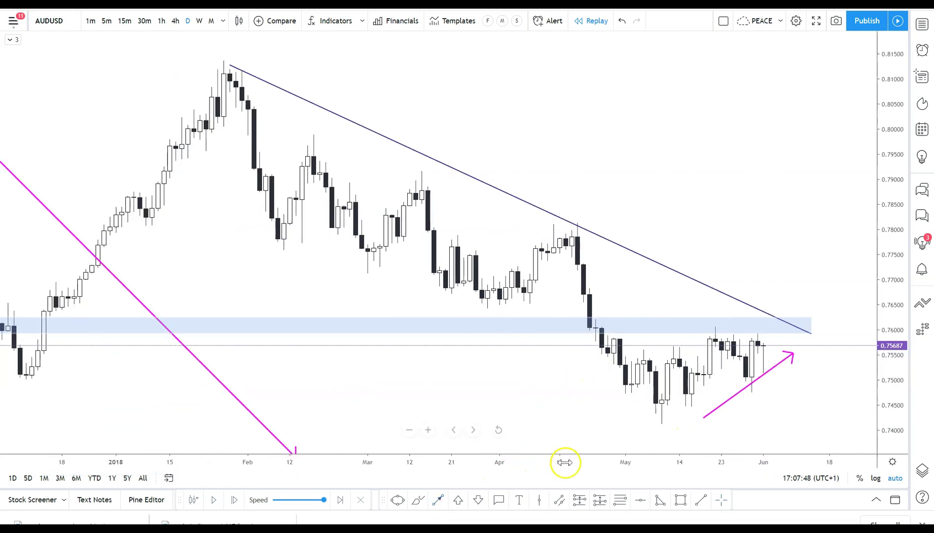
click(716, 99)
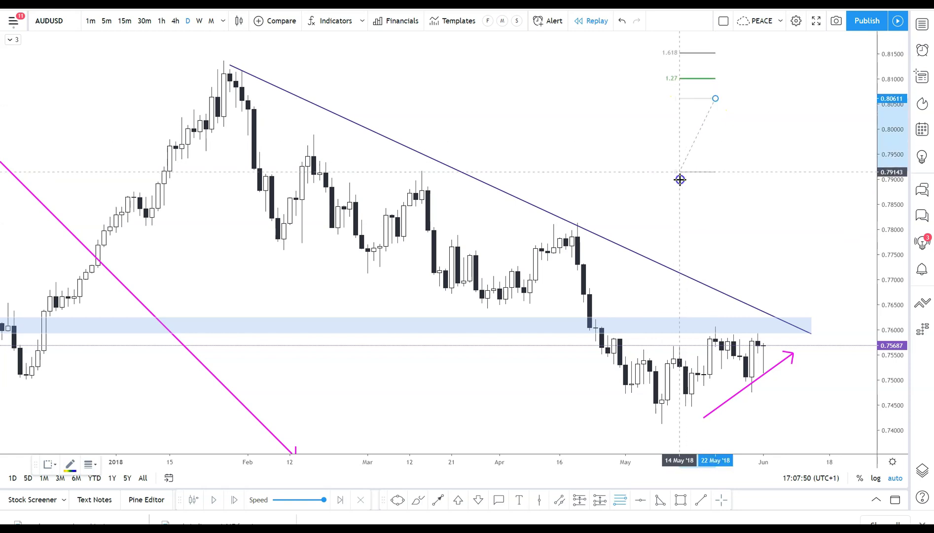
click(659, 264)
mouse_move(707, 131)
mouse_down()
mouse_move(674, 195)
mouse_move(551, 294)
mouse_up()
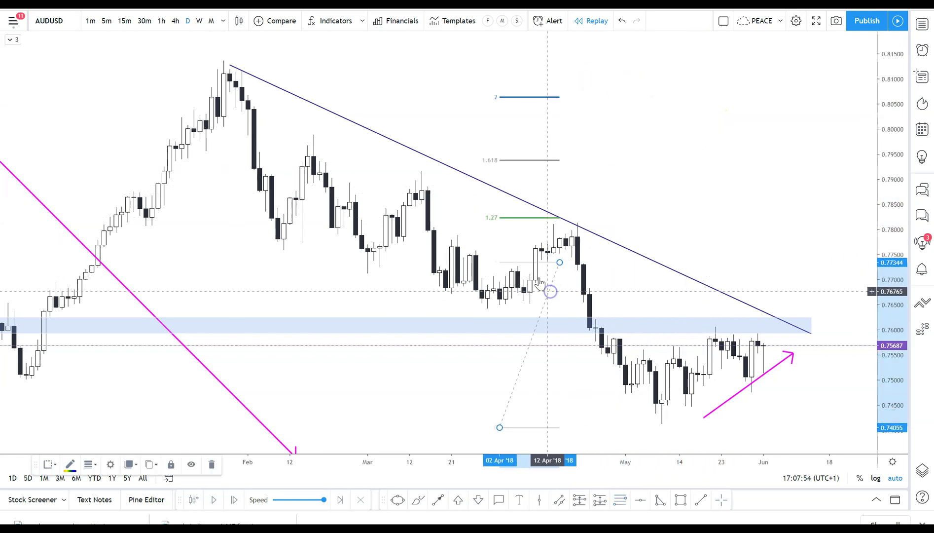
double_click(540, 283)
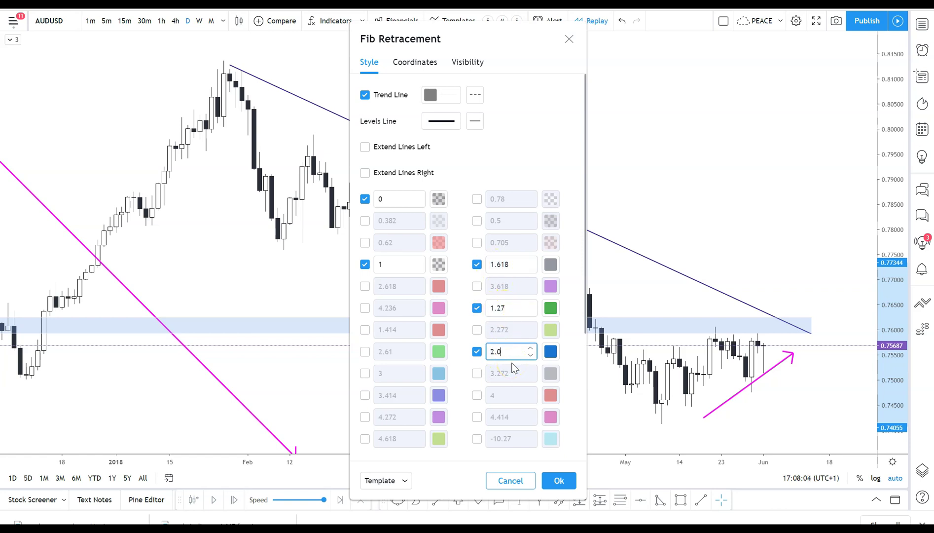
click(553, 480)
Step: Move the Fib Retracement clear of the May swing so it spans 20 April to 4 May 2018
click(552, 274)
mouse_move(554, 280)
mouse_down()
mouse_move(666, 280)
mouse_move(718, 242)
mouse_move(740, 289)
mouse_up()
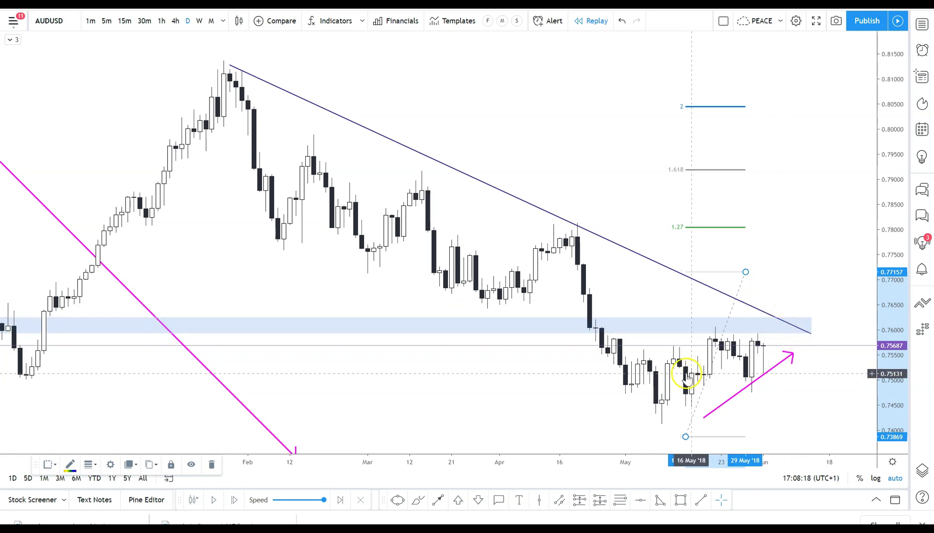
scroll(636, 356, up, 3)
scroll(636, 356, up, 2)
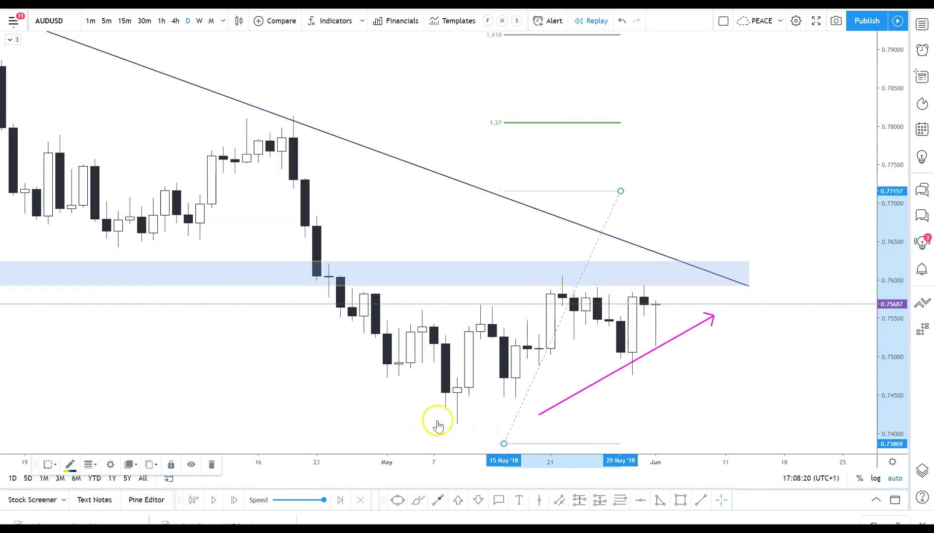
mouse_move(576, 291)
mouse_down()
mouse_move(482, 286)
mouse_move(377, 263)
mouse_up()
Step: Draw a trend line from the 9 May low to the 21 May high and place a parallel copy starting at the late-May low
click(699, 500)
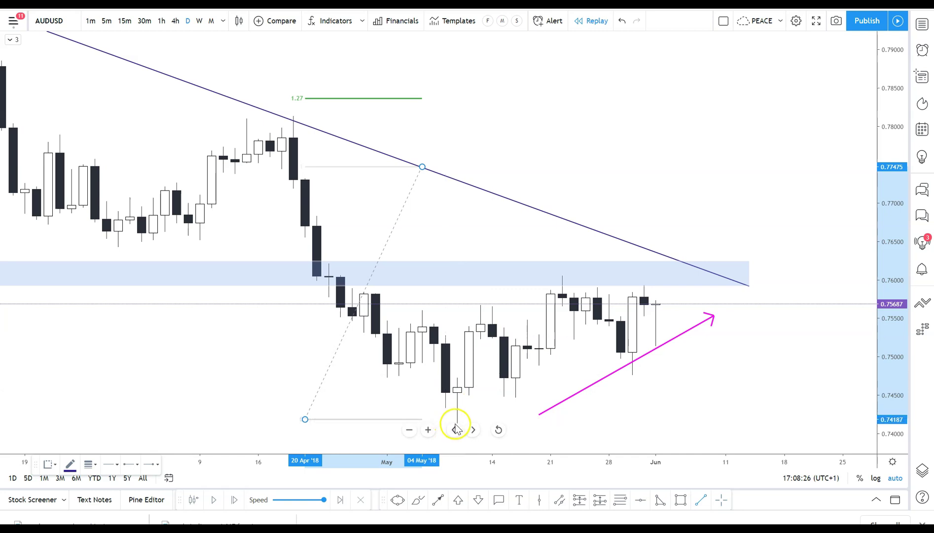
mouse_move(458, 422)
mouse_down()
mouse_move(517, 318)
mouse_move(518, 282)
mouse_move(555, 274)
mouse_up()
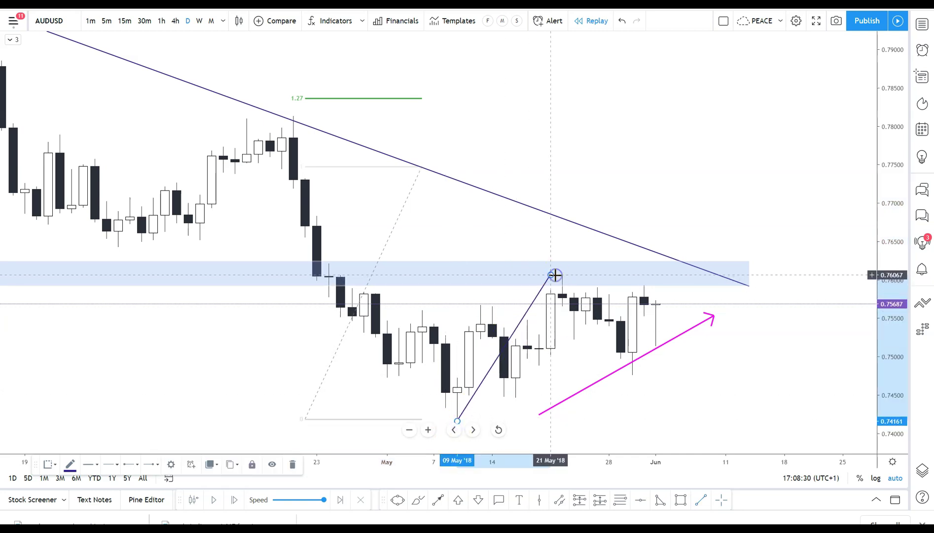
click(555, 275)
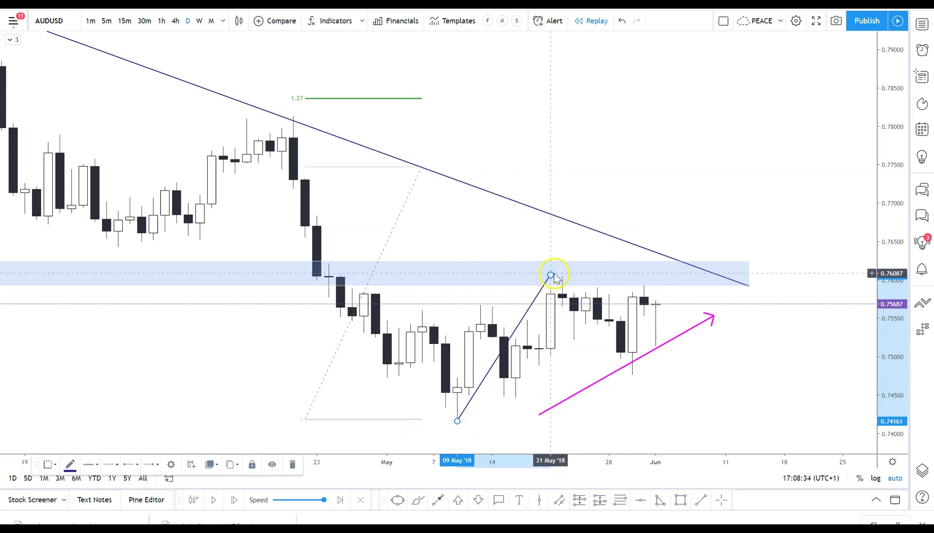
drag(531, 311, 716, 261)
click(638, 340)
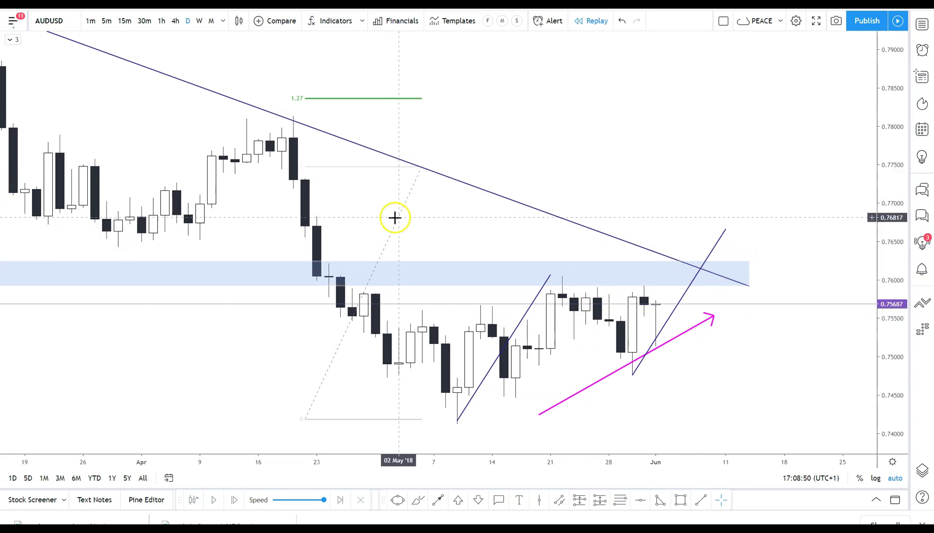
Step: Anchor the Fib Retracement to the May upswing, from about 0.7414 on 8 May to about 0.7605 on 22 May 2018
mouse_move(397, 220)
mouse_down()
mouse_move(488, 205)
mouse_move(532, 211)
mouse_move(537, 221)
mouse_up()
click(471, 423)
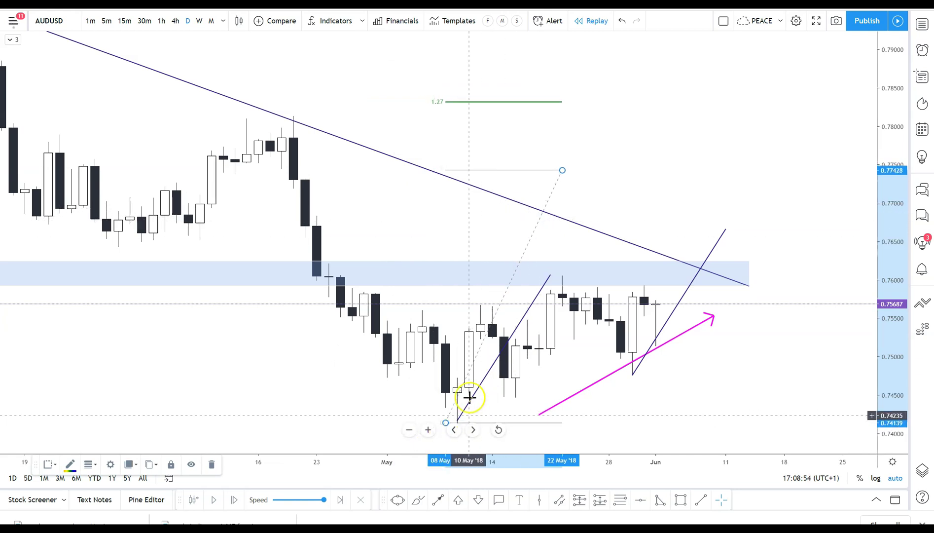
click(562, 171)
drag(563, 171, 561, 276)
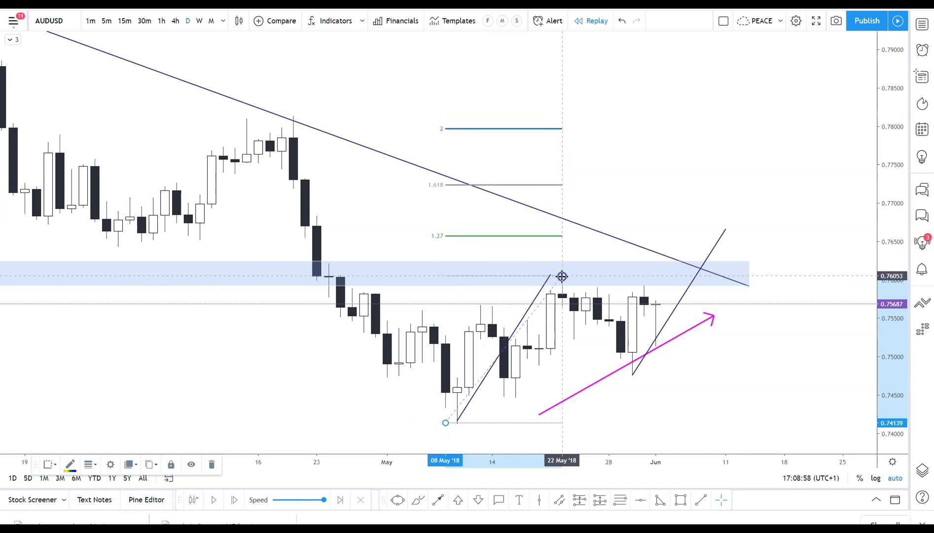
drag(564, 277, 564, 277)
click(576, 217)
click(567, 282)
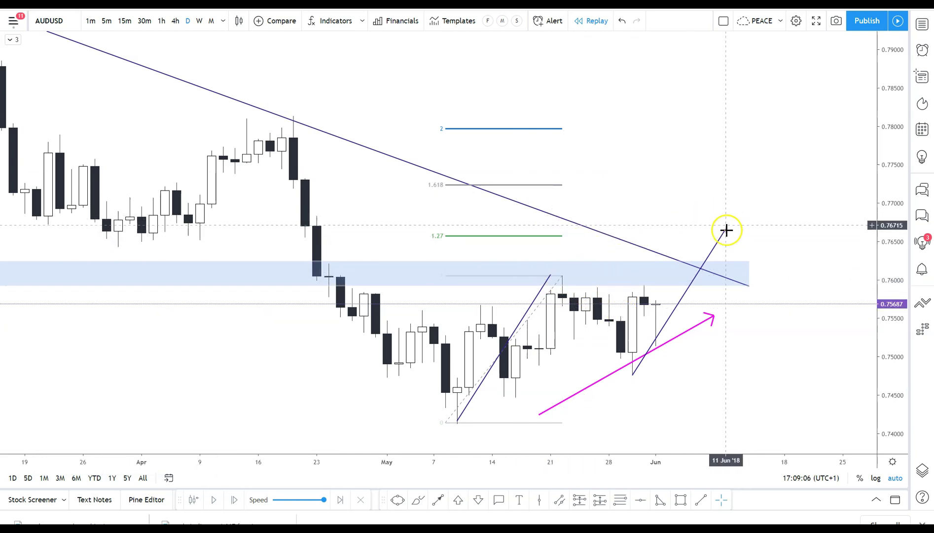
Step: Draw a thin rectangle over the 1.27 Fib level, from 7 May to 18 June 2018, between about 0.7660 and 0.7650
scroll(690, 245, down, 2)
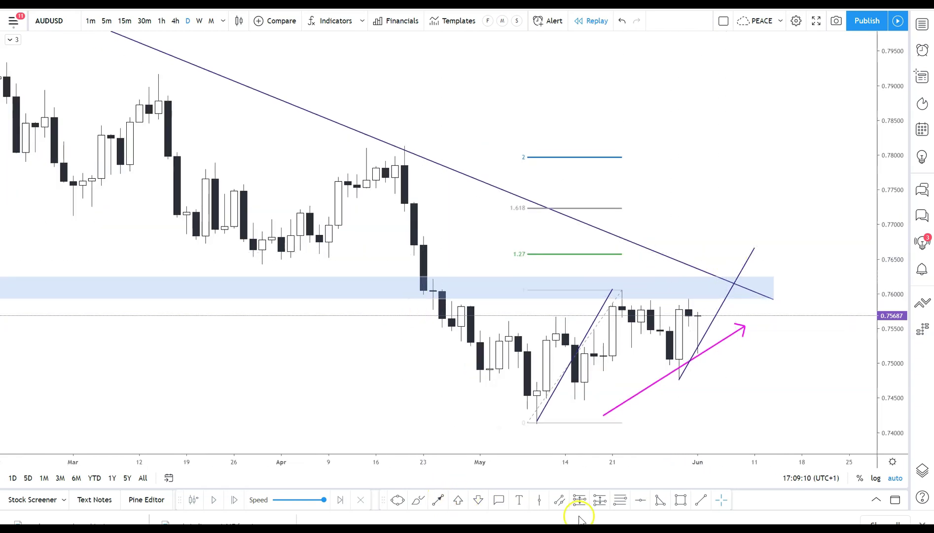
click(682, 500)
click(518, 253)
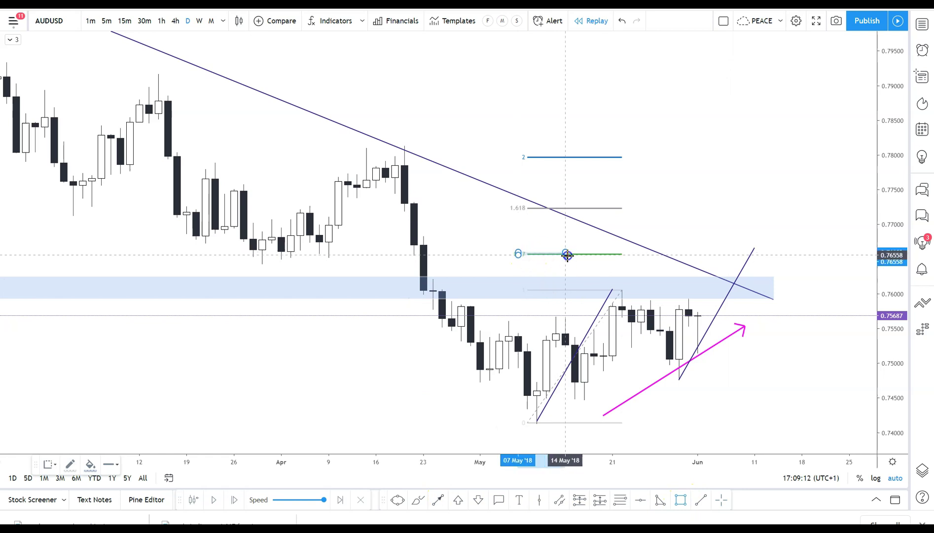
click(803, 254)
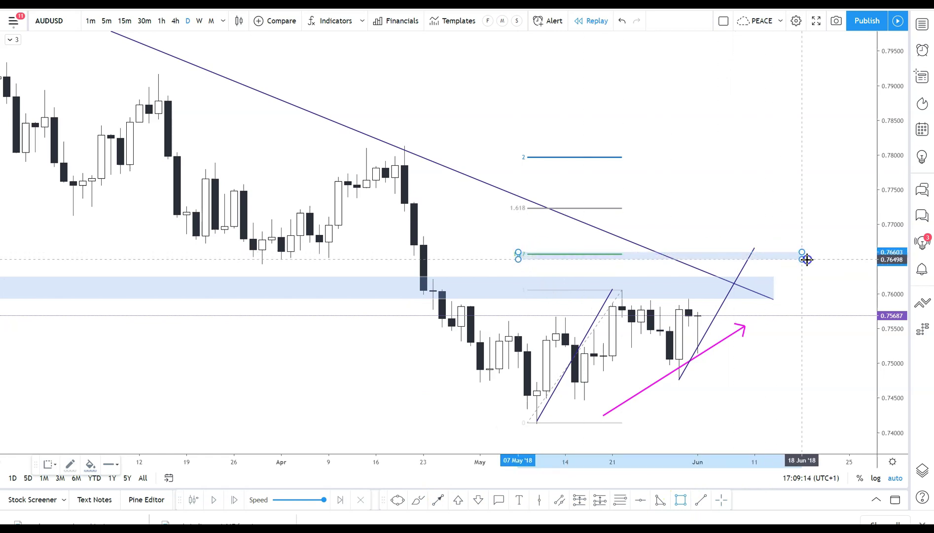
click(740, 259)
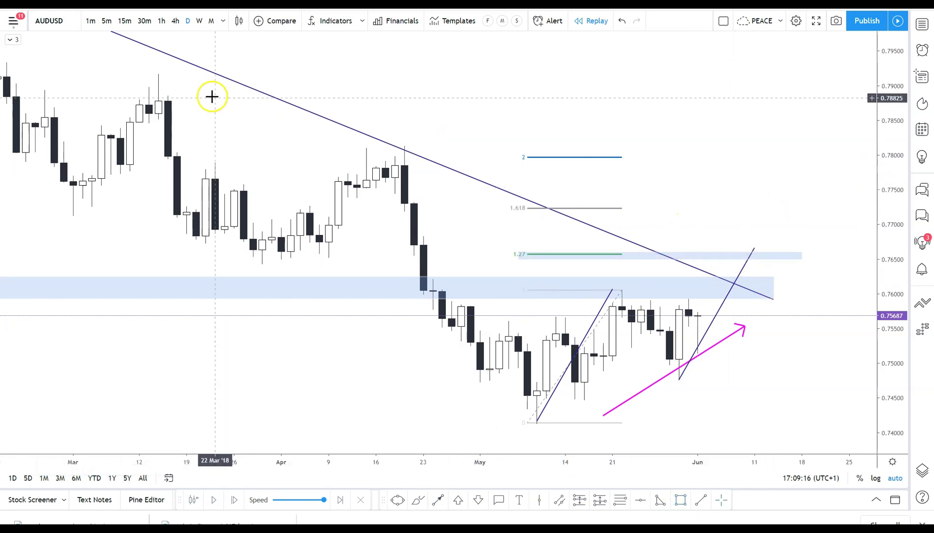
Step: Draw a thin rectangle over the 1.618 Fib level from 8 May to 20 June 2018 and place a copy on the 2 level
scroll(734, 281, down, 1)
scroll(733, 281, down, 1)
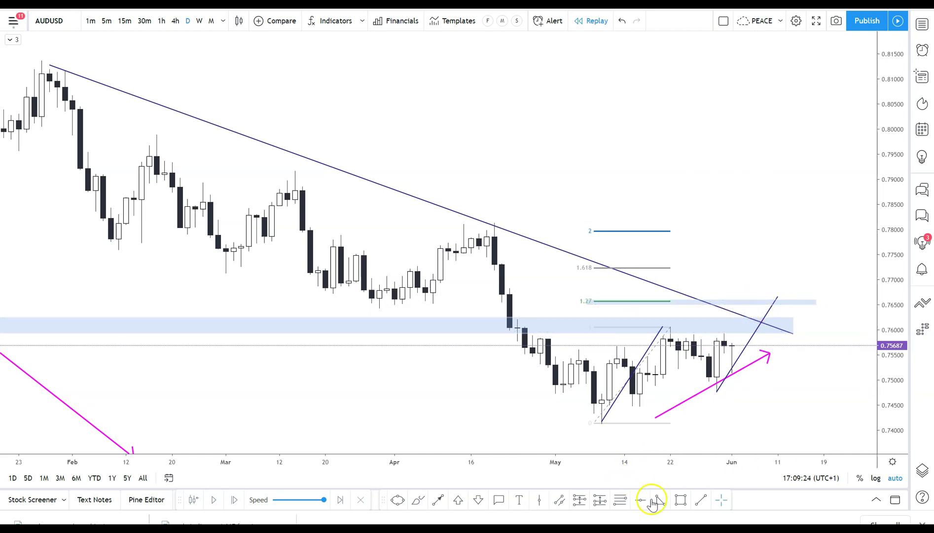
click(679, 500)
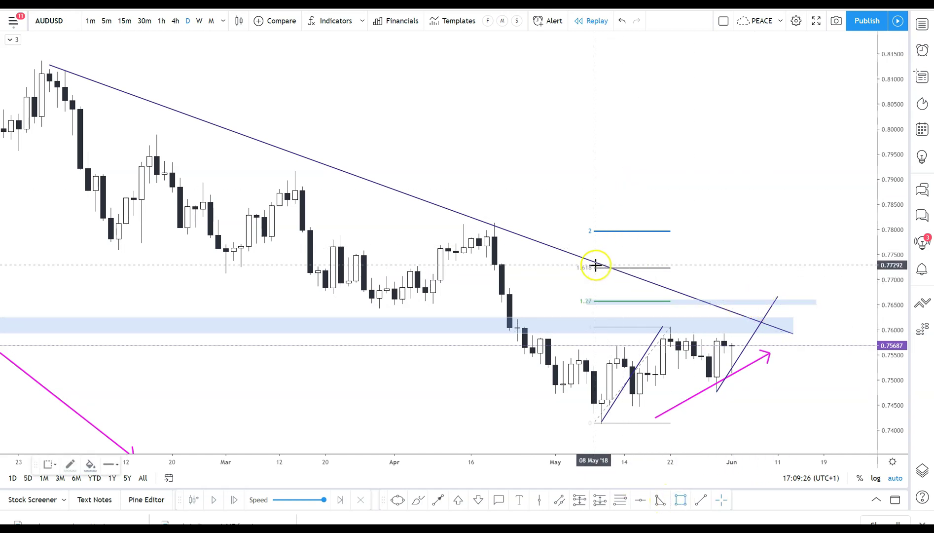
drag(609, 270, 834, 270)
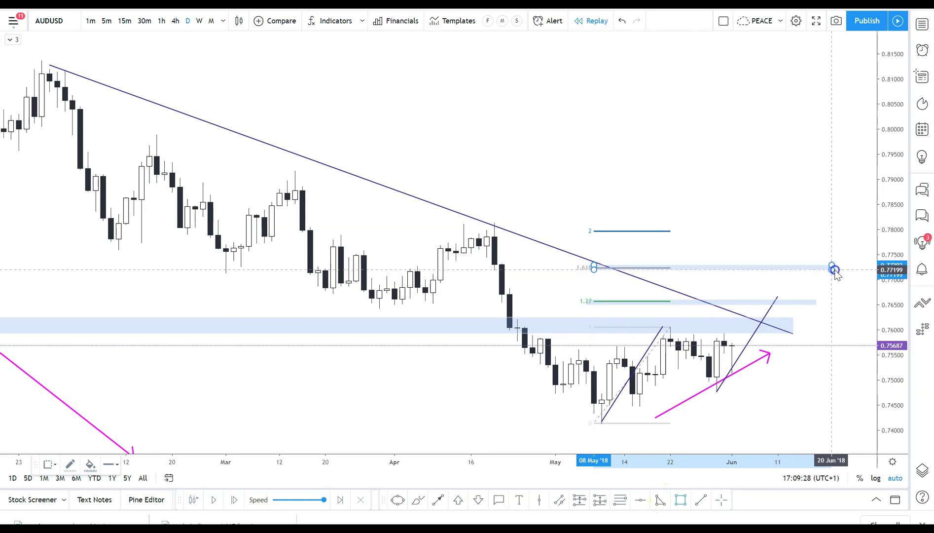
drag(759, 269, 767, 222)
click(602, 231)
click(720, 344)
click(459, 225)
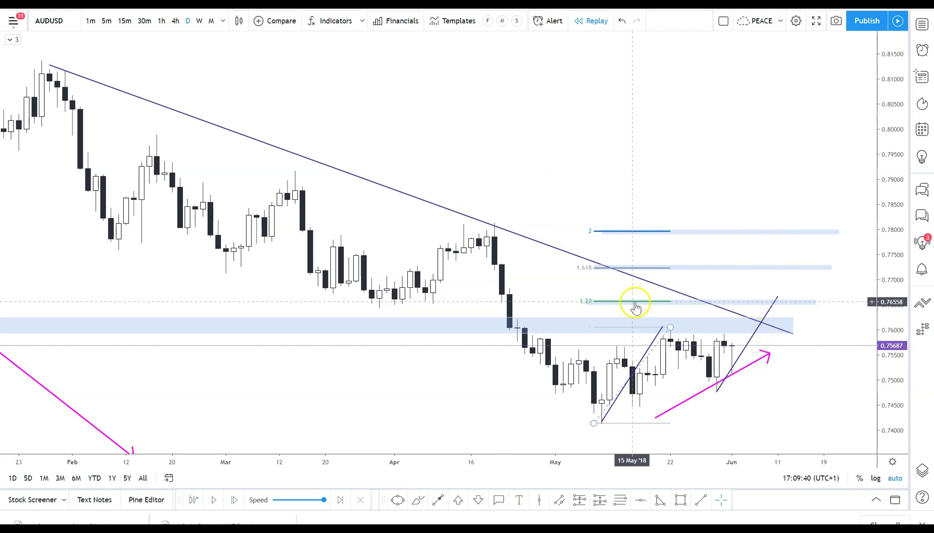
Step: Delete the three thin rectangles on the 1.27, 1.618 and 2 Fib levels
click(821, 269)
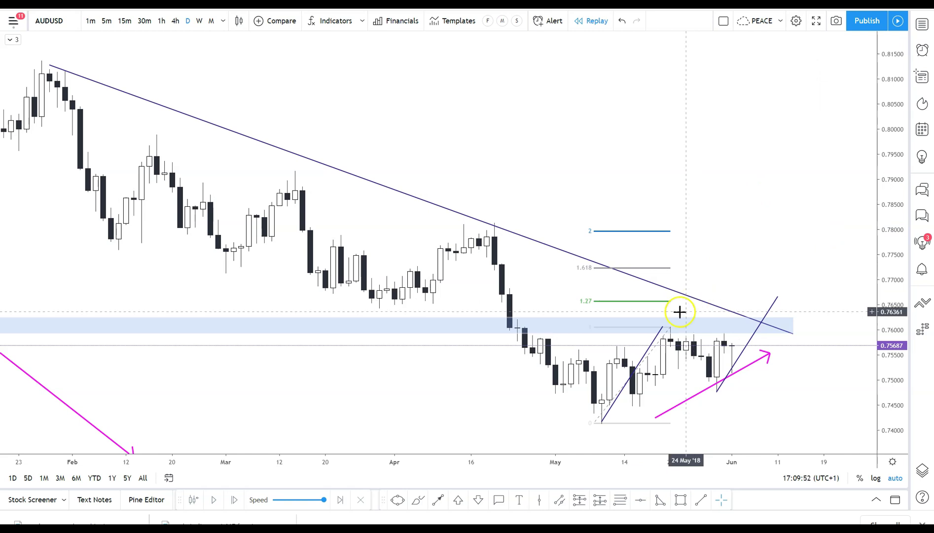
click(626, 313)
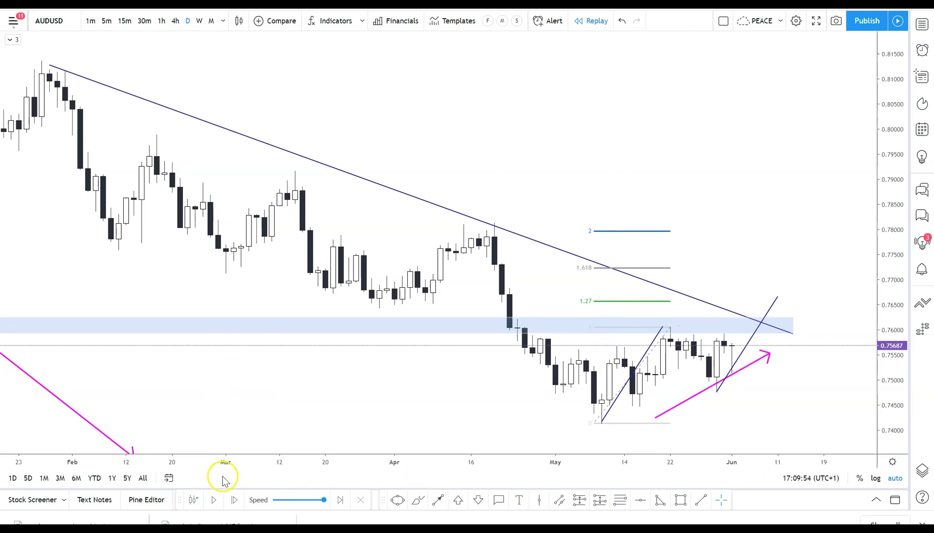
Step: Advance the bar replay by three daily candles to 6 June 2018
click(234, 500)
click(234, 500)
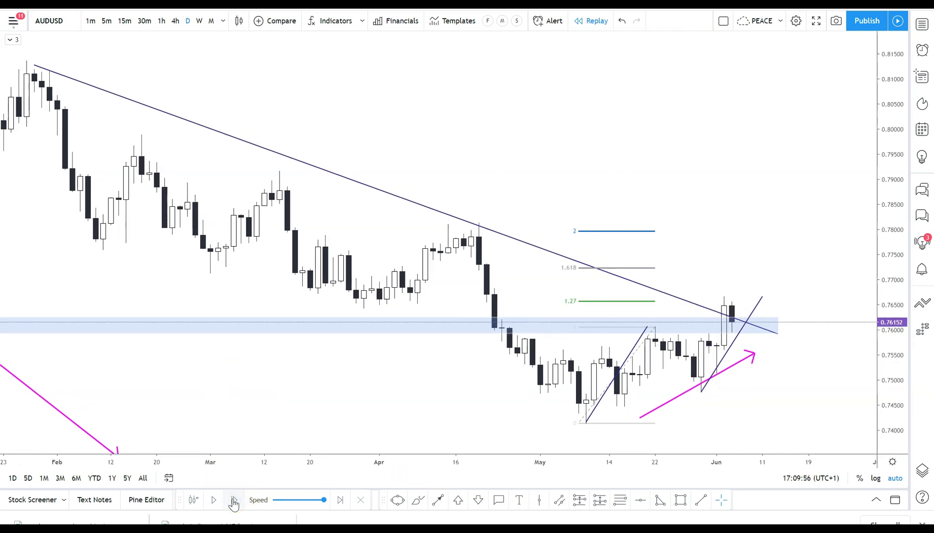
click(233, 501)
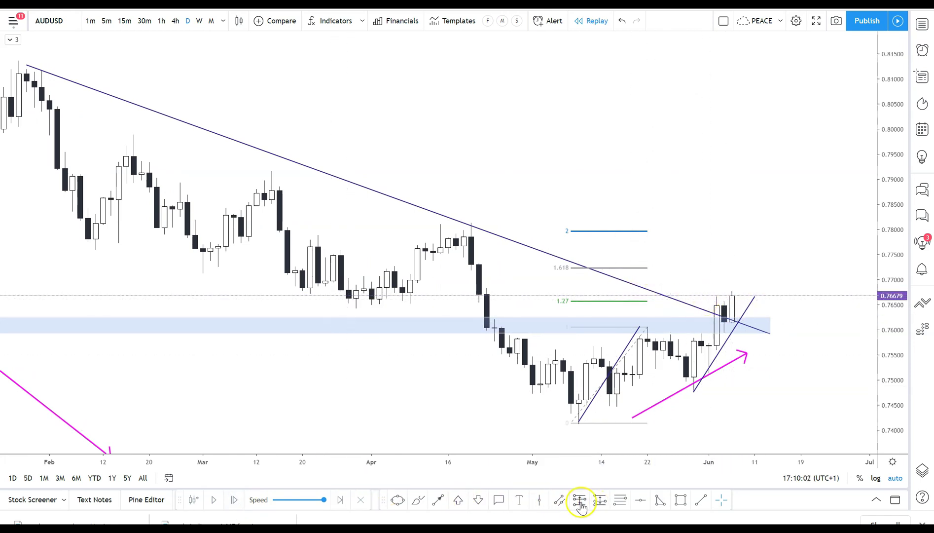
Step: Place a Short Position from 14 June 2018 with entry at about 0.7661, stop at about 0.7802 and target at about 0.7292
click(600, 501)
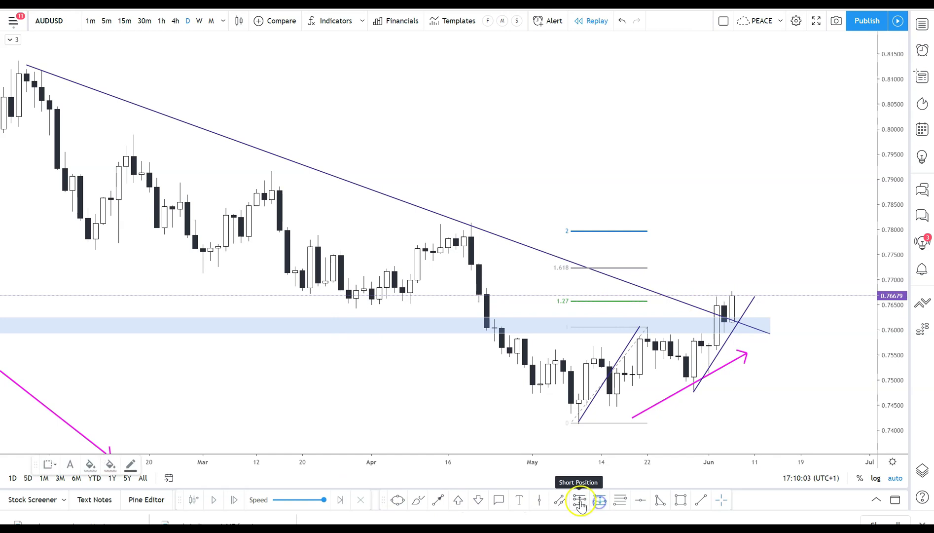
click(779, 299)
drag(778, 229, 778, 230)
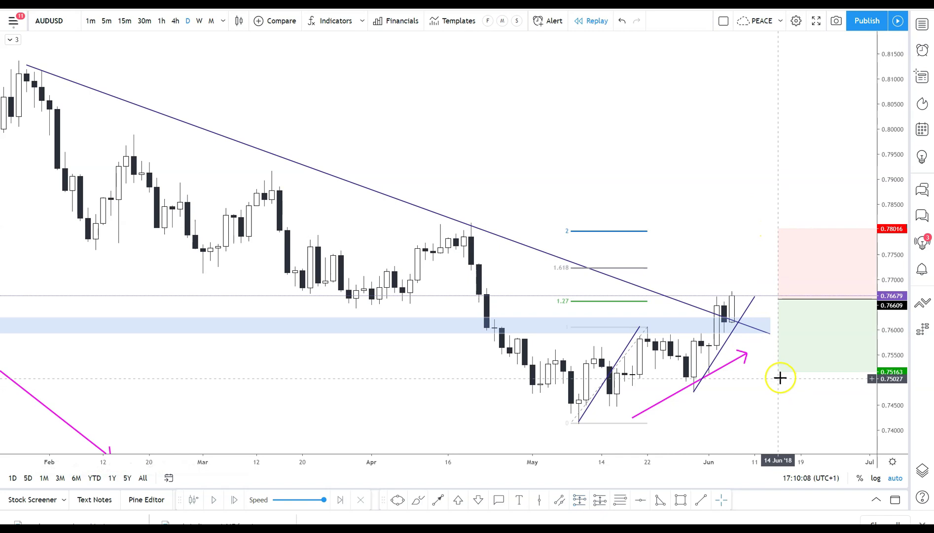
drag(777, 380, 778, 450)
Step: Remove the rising arrow under the June candles and draw a falling arrow over the short position, from about 0.7743 to about 0.7385
click(737, 371)
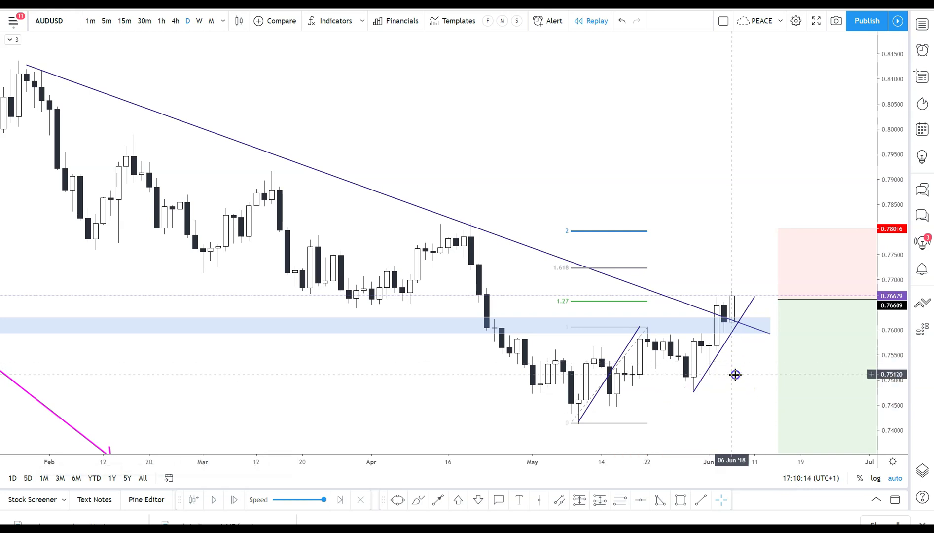
click(437, 500)
click(795, 256)
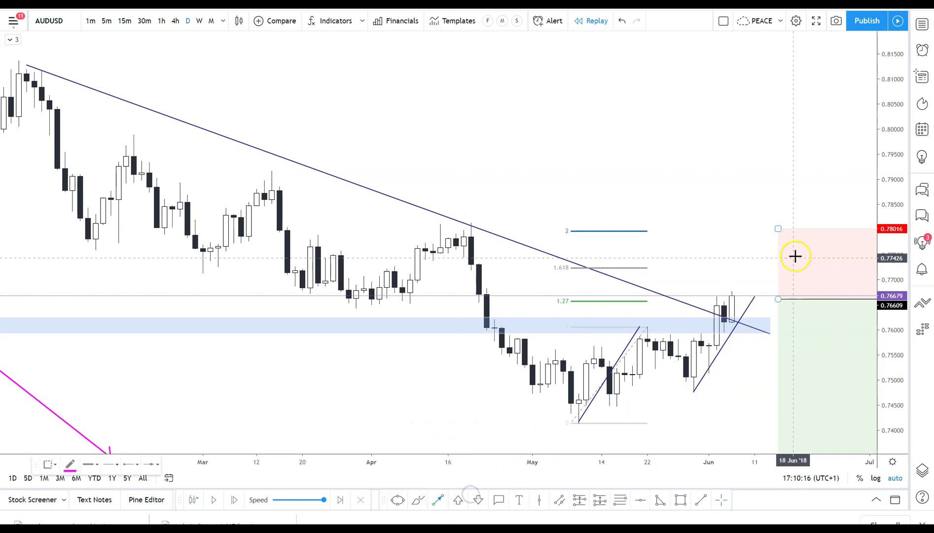
click(869, 437)
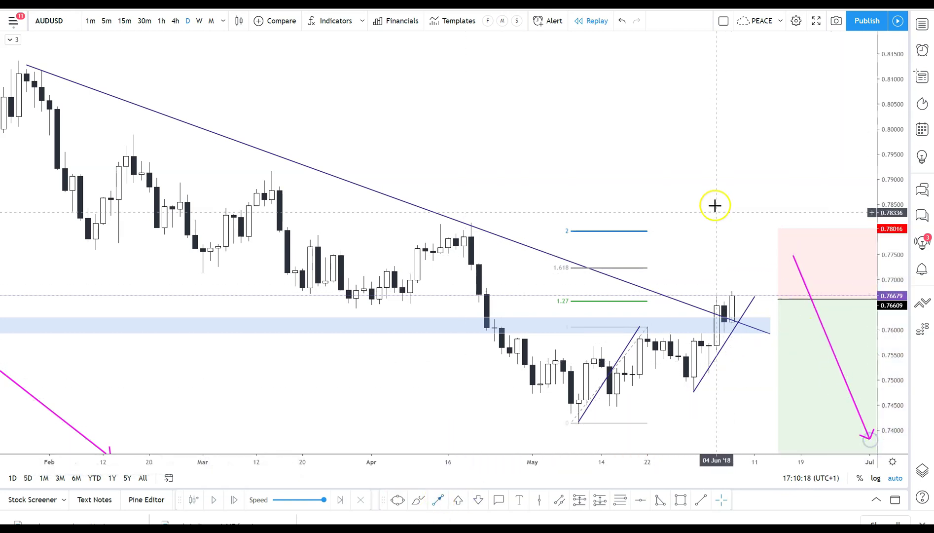
Step: Step the bar replay forward to 22 June 2018 and examine how price moves relative to the short position and Fib levels
click(298, 508)
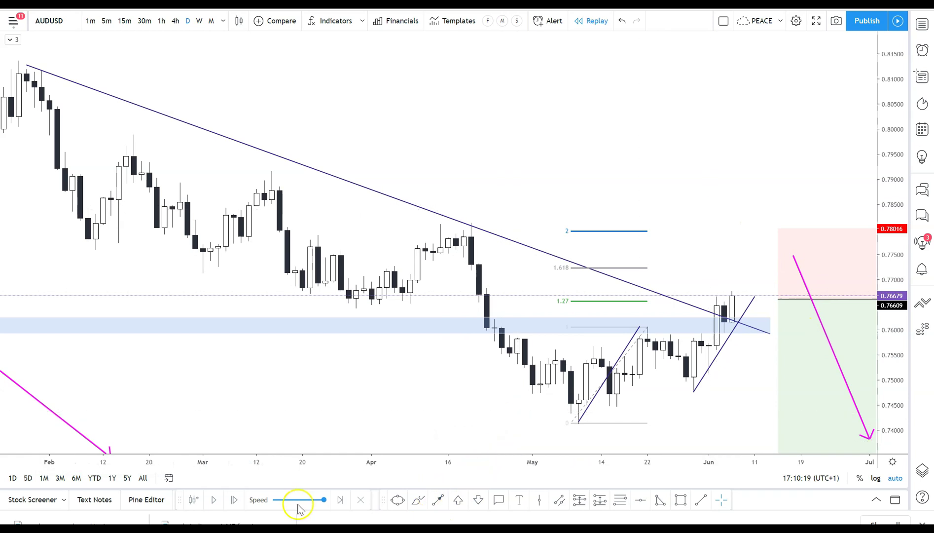
click(236, 505)
click(236, 506)
click(236, 505)
click(236, 506)
click(236, 506)
click(235, 506)
click(236, 506)
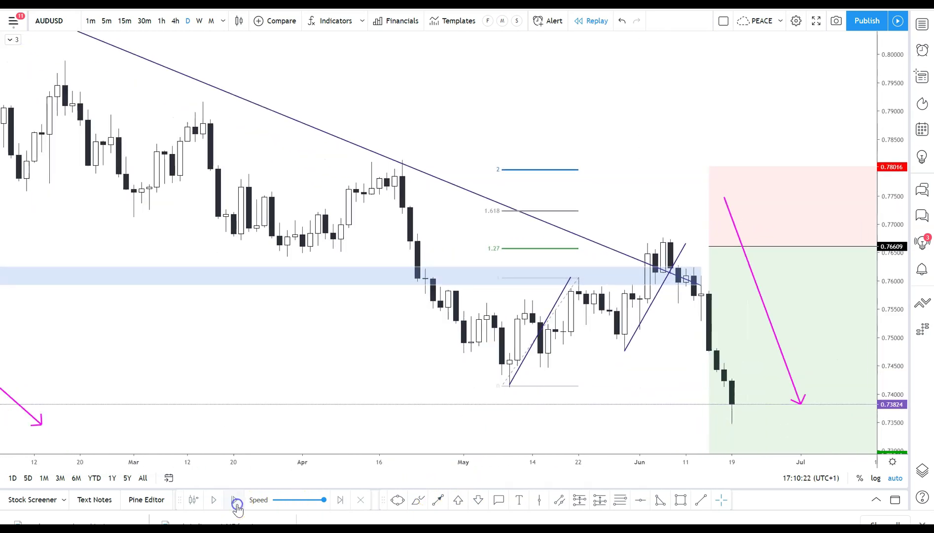
click(236, 506)
click(236, 506)
scroll(309, 306, down, 2)
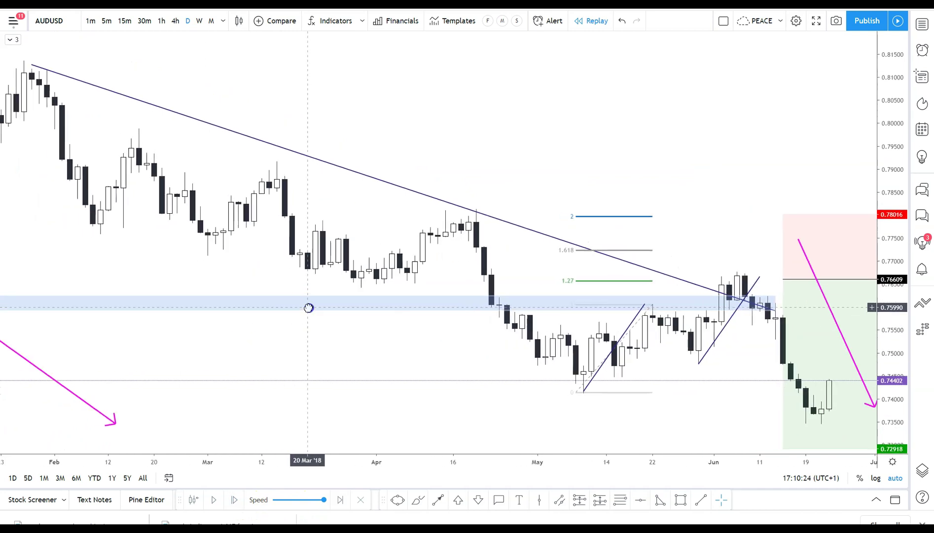
scroll(384, 306, up, 3)
scroll(614, 251, up, 2)
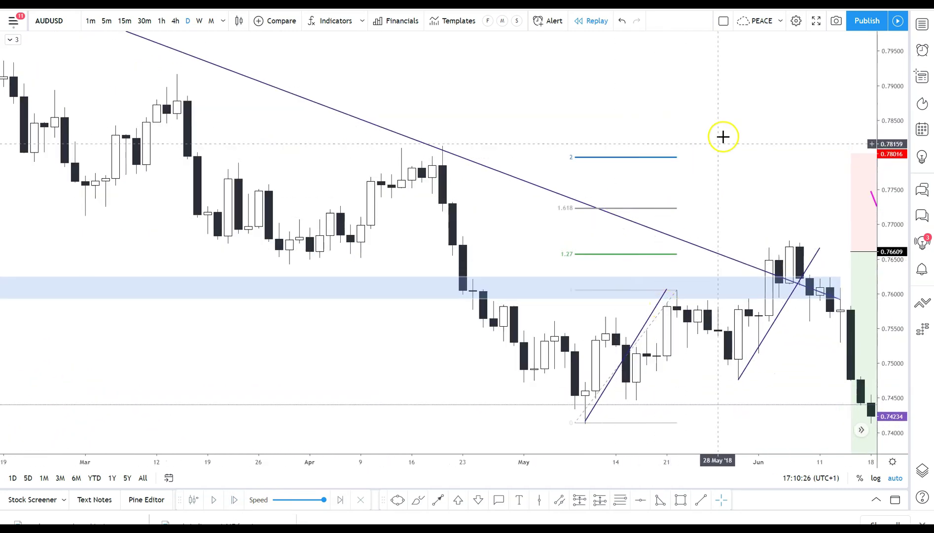
drag(722, 135, 637, 135)
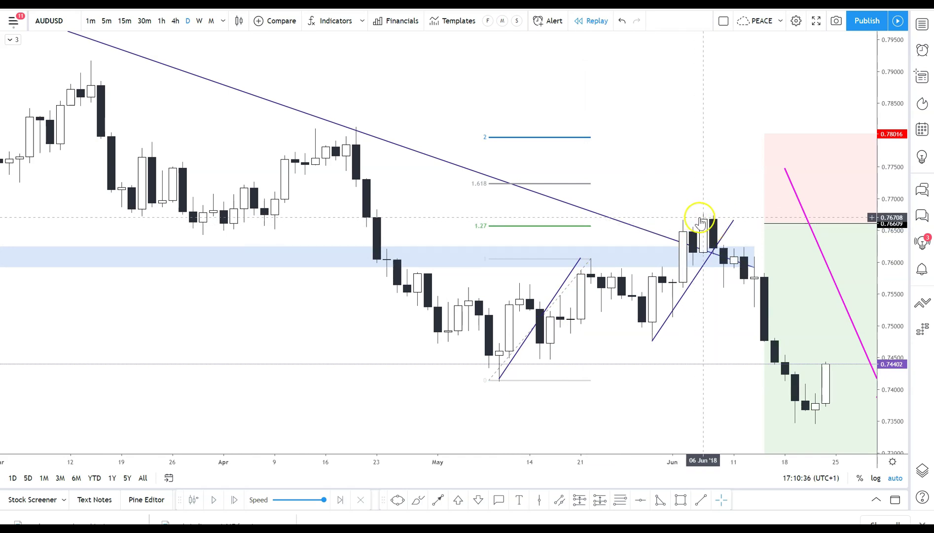
scroll(683, 209, down, 4)
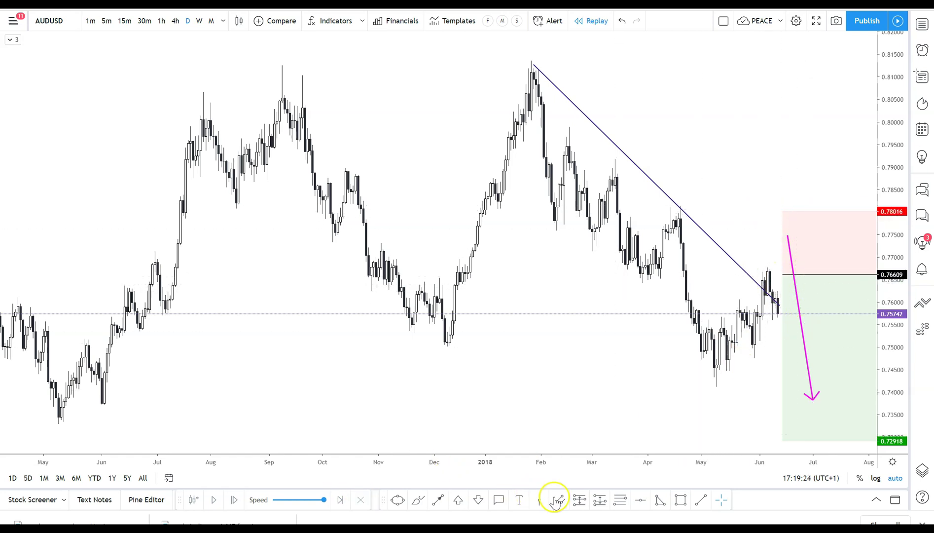
Step: Anchor a Fib Retracement to the April–May downswing, from the May low at about 0.7414 to the mid-April high at about 0.7816
click(621, 501)
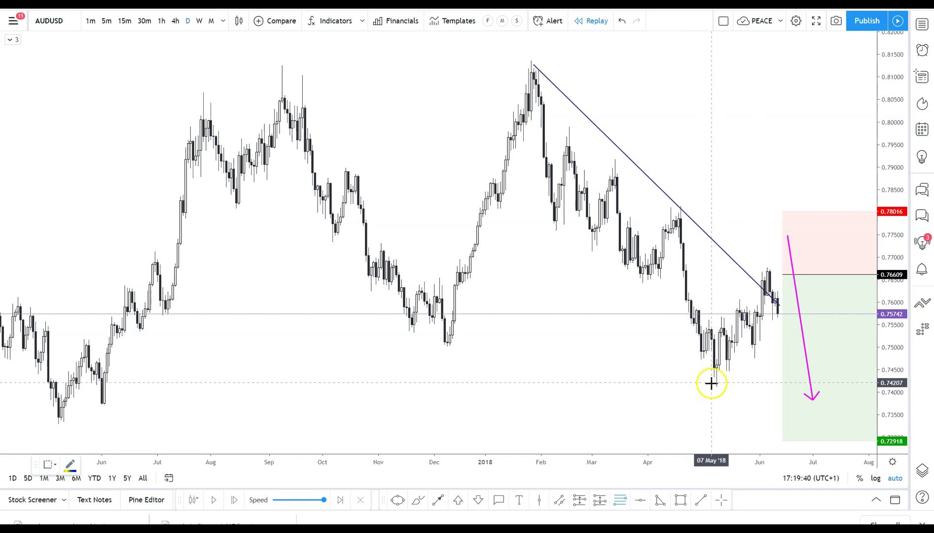
click(712, 387)
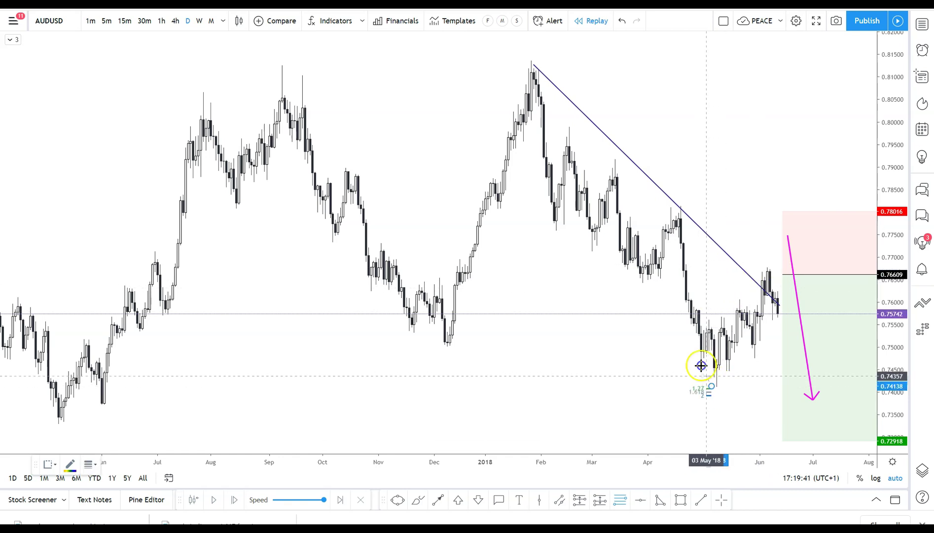
click(668, 205)
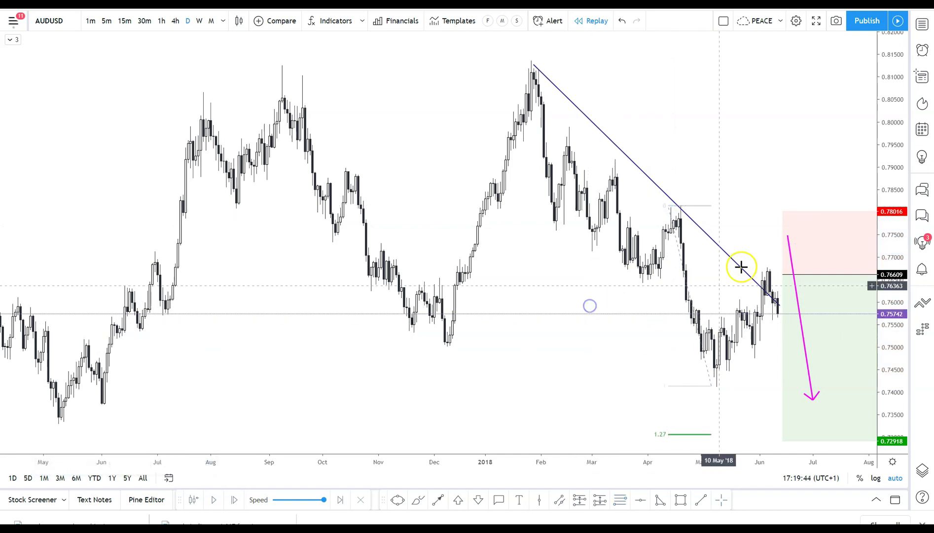
Step: Draw a thin rectangle over the 1.27 Fib level, from 2 May to 2 August 2018, between about 0.7315 and 0.7290
drag(890, 139, 885, 240)
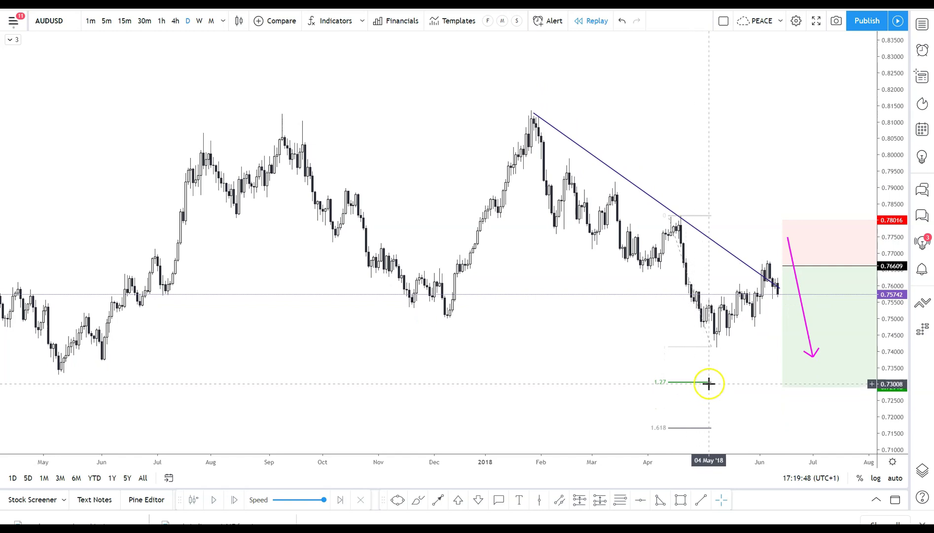
click(675, 501)
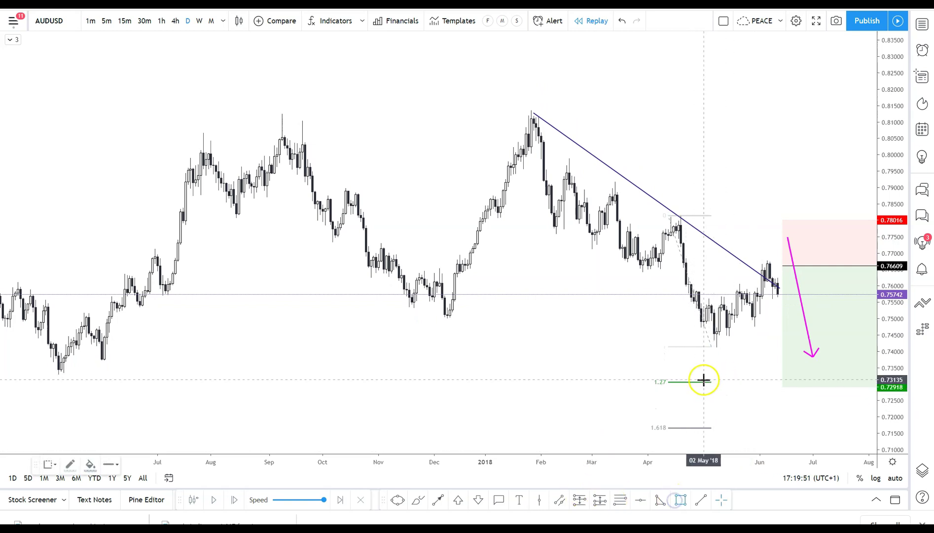
click(704, 380)
click(859, 388)
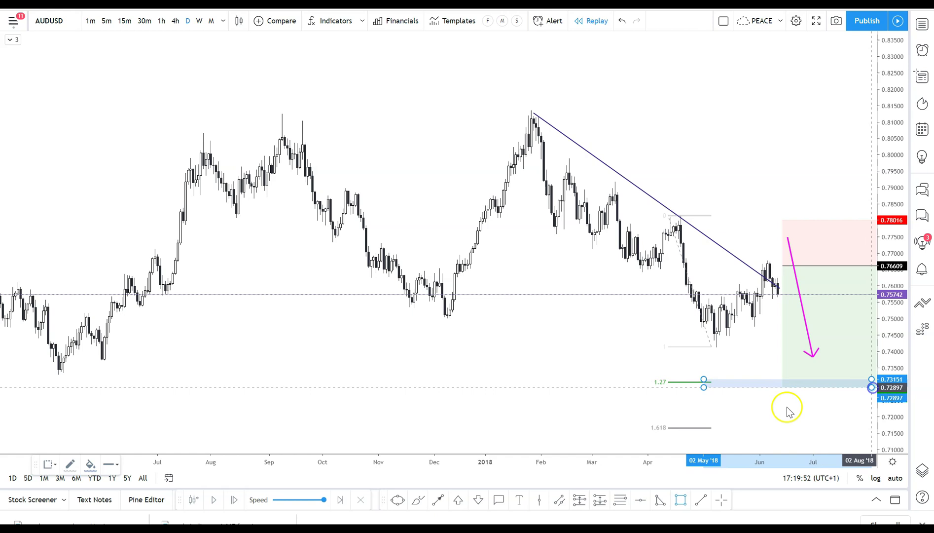
right_click(702, 391)
click(696, 369)
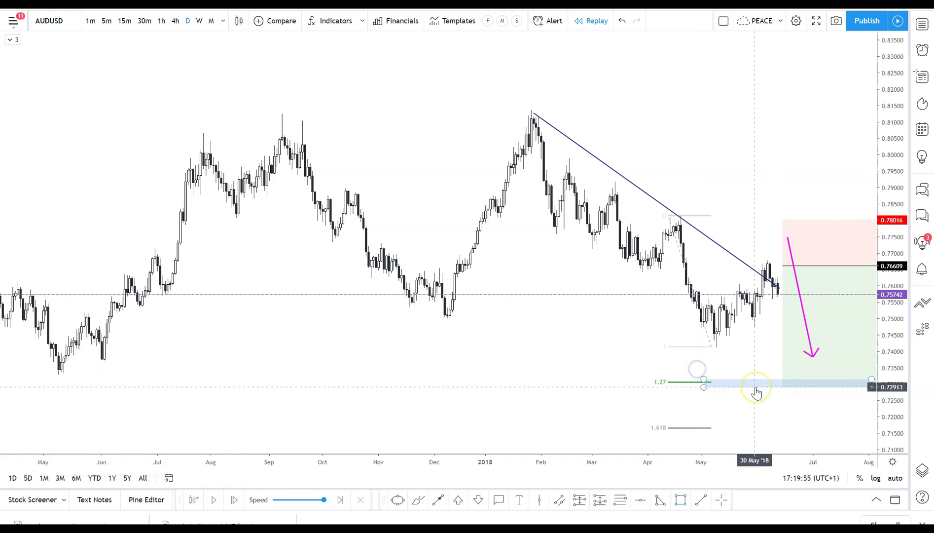
Step: Place copies of the thin rectangle on the 1.618 Fib level, between about 0.7177 and 0.7152, and on the 2 level
drag(757, 394, 752, 437)
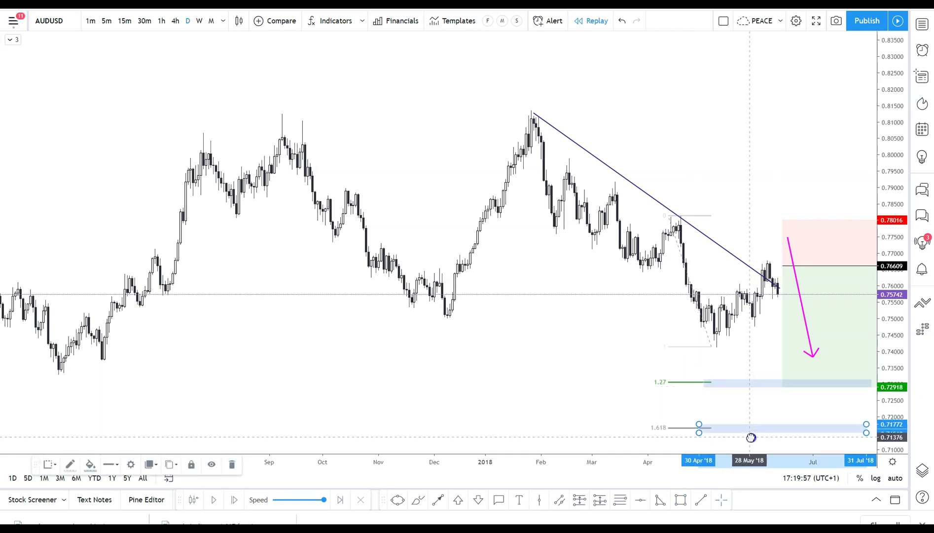
drag(892, 266, 892, 281)
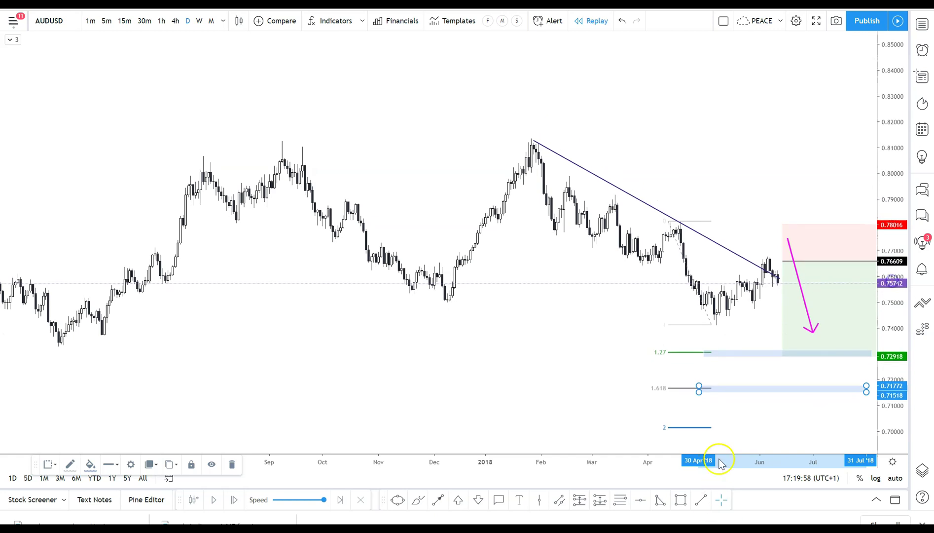
drag(742, 390, 736, 434)
click(560, 500)
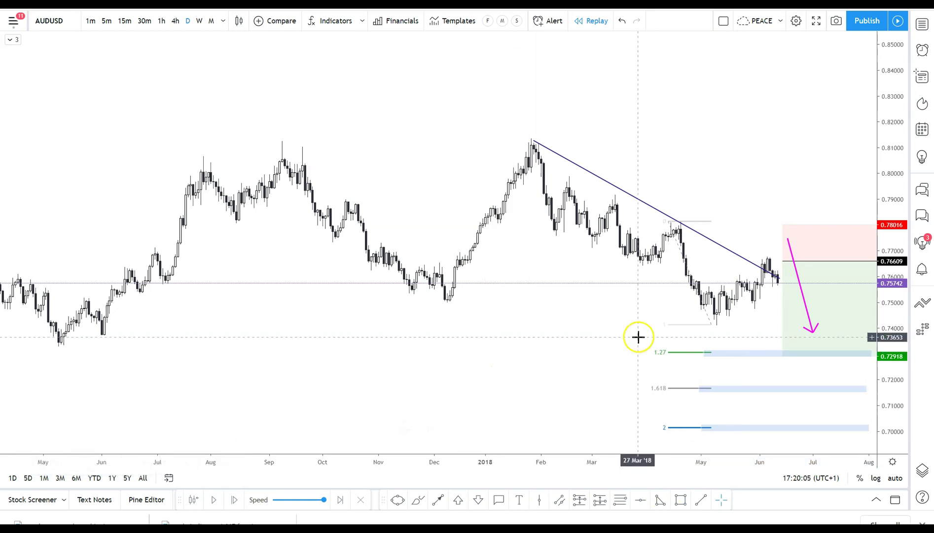
Step: Draw a steep trend line from the mid-April high at about 0.7816 down to about 0.7418 beside the Fib
scroll(639, 334, up, 3)
click(784, 274)
drag(887, 190, 880, 136)
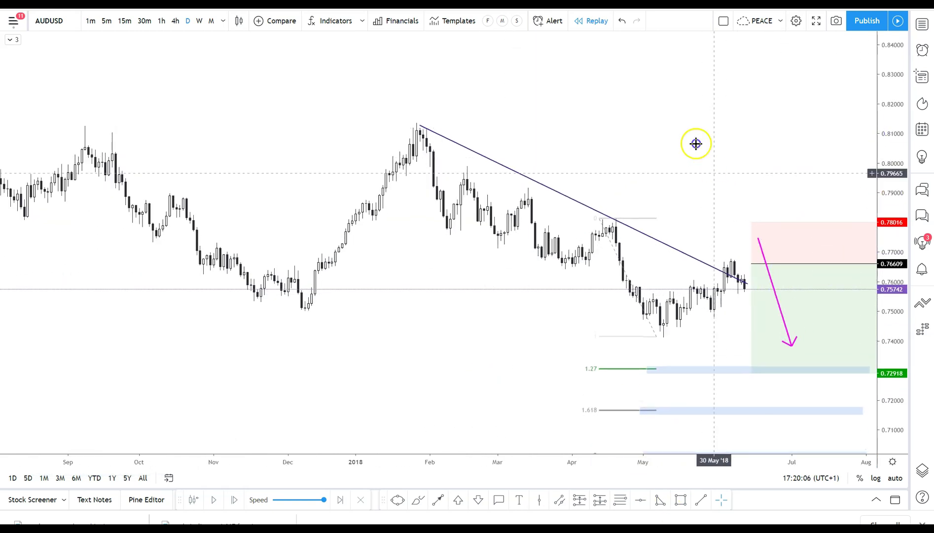
drag(695, 144, 666, 74)
click(609, 234)
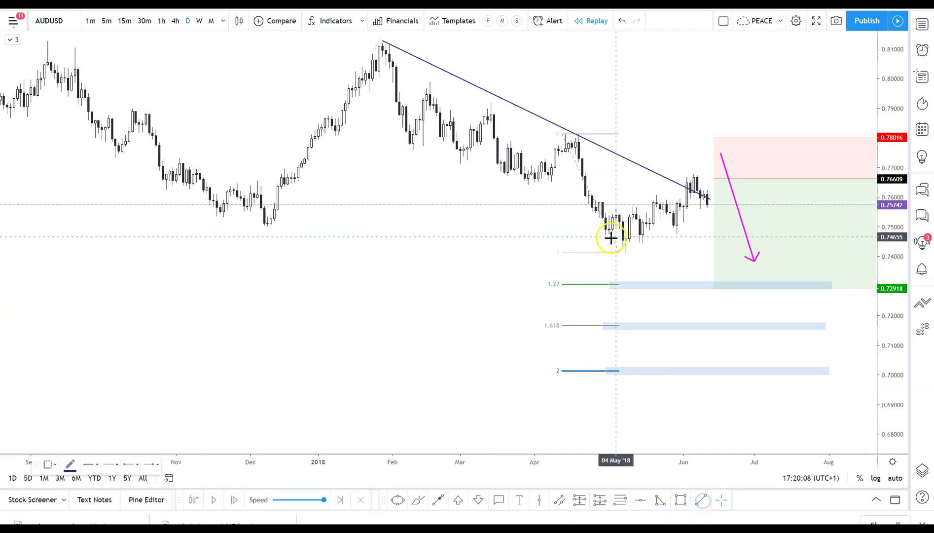
click(565, 133)
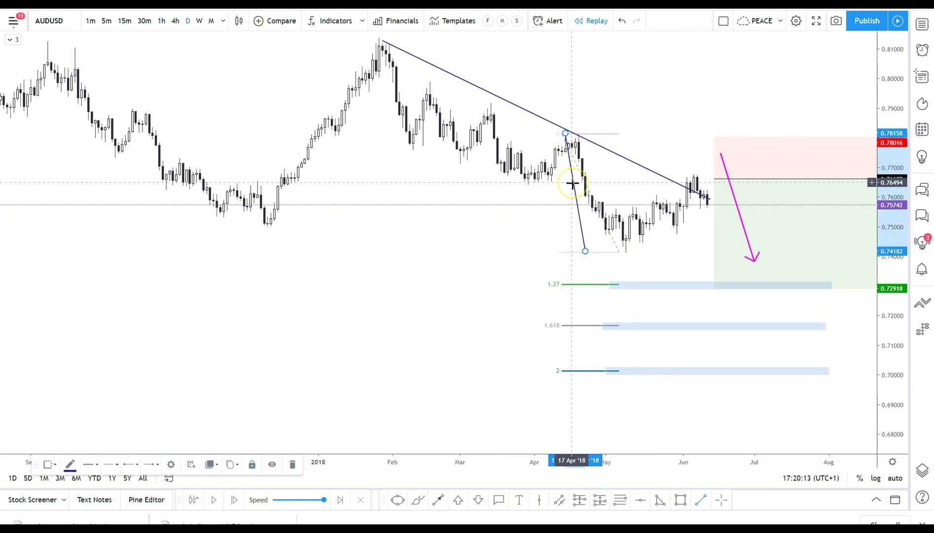
Step: Delete the steep trend line drawn down from the mid-April high
drag(575, 188, 694, 344)
click(565, 278)
click(641, 267)
key(Delete)
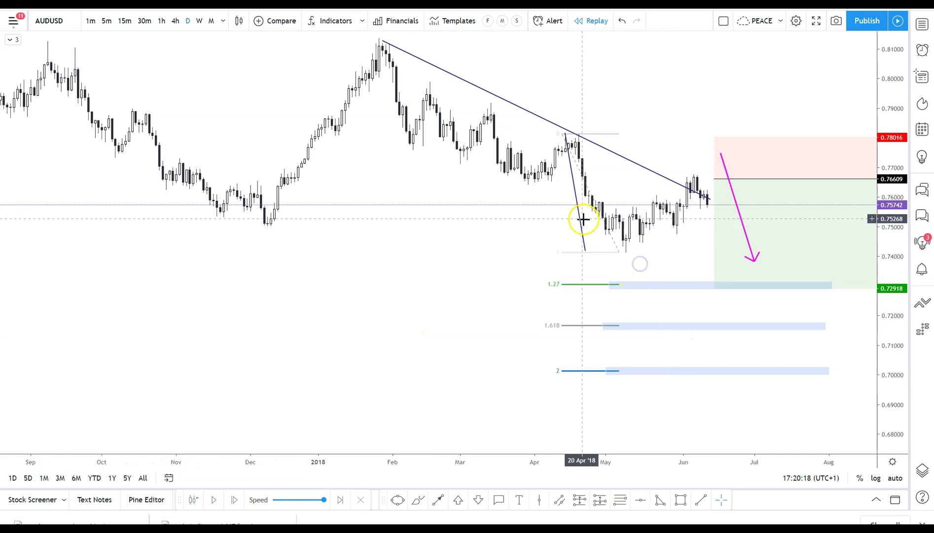
click(577, 216)
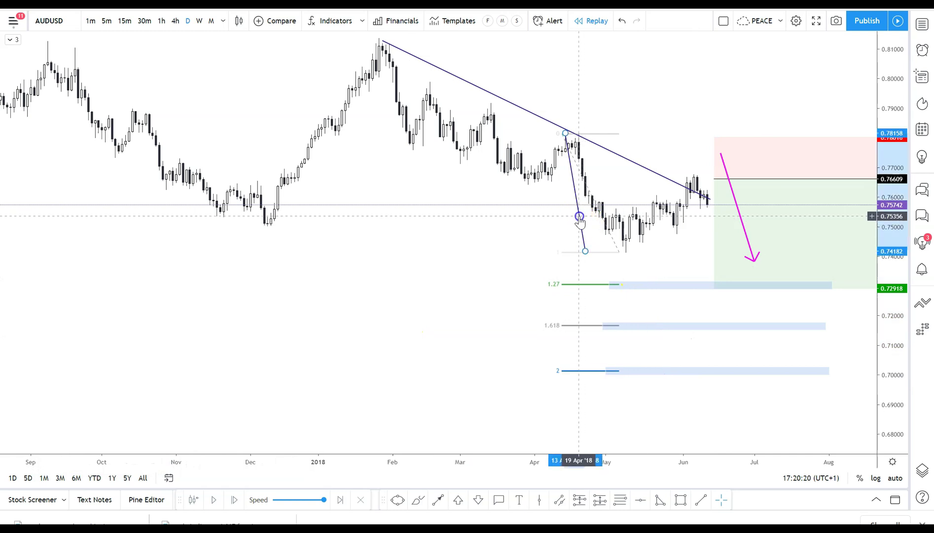
key(Delete)
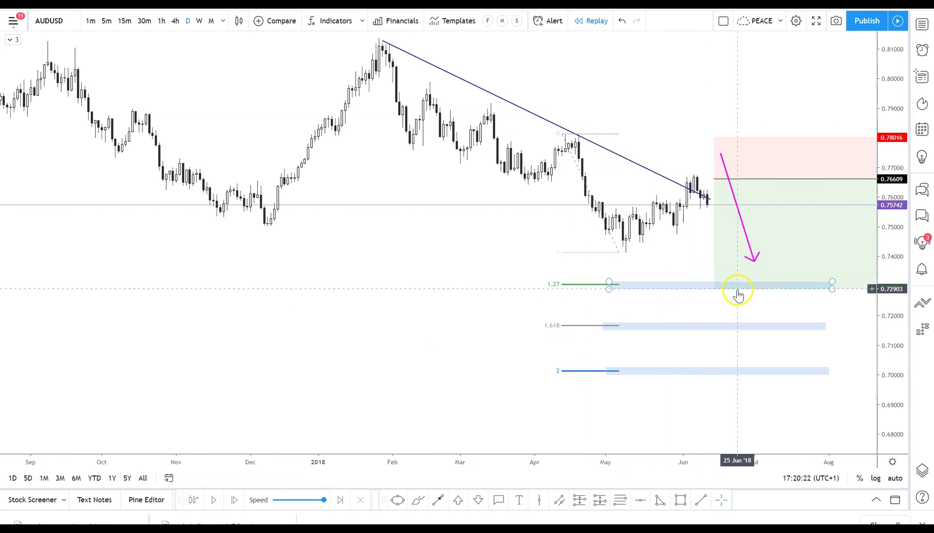
Step: Extend the short position's target down to the 2 Fib level at about 0.7010
click(717, 287)
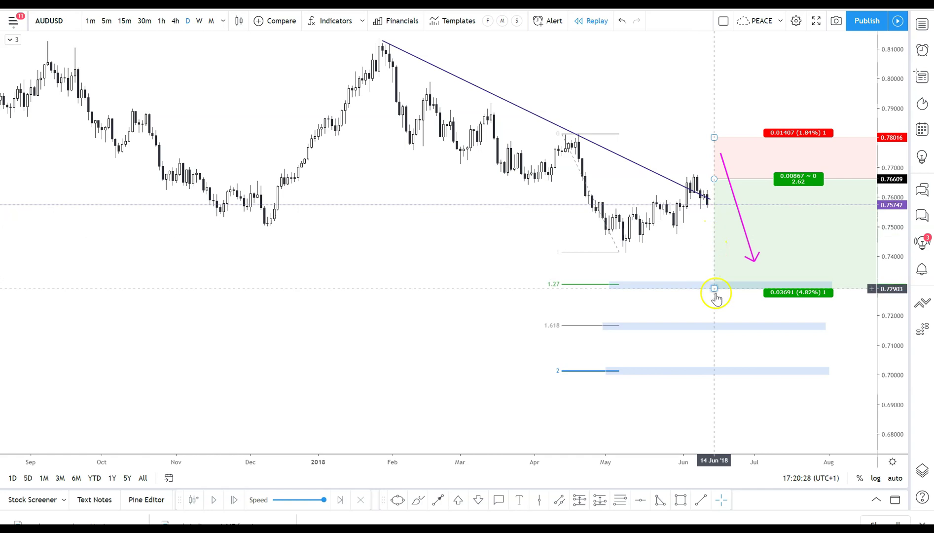
drag(715, 289, 722, 373)
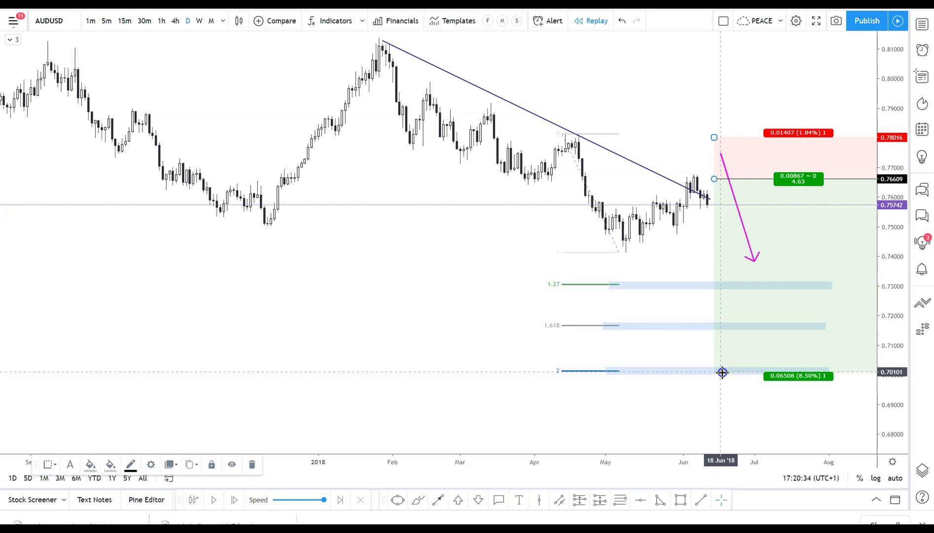
Step: Draw a horizontal line at about 0.7168 through the 2016 lows and the 1.618 Fib level
scroll(491, 318, down, 3)
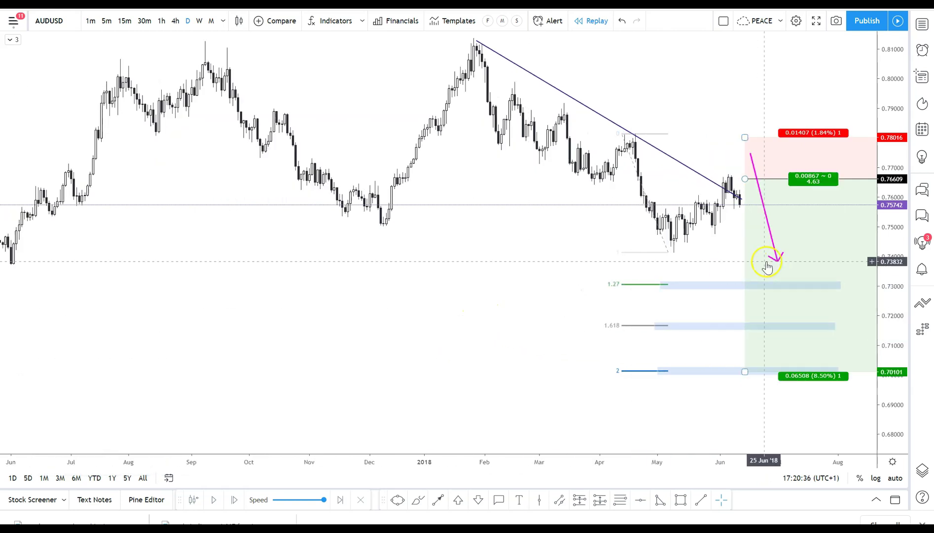
scroll(767, 267, down, 5)
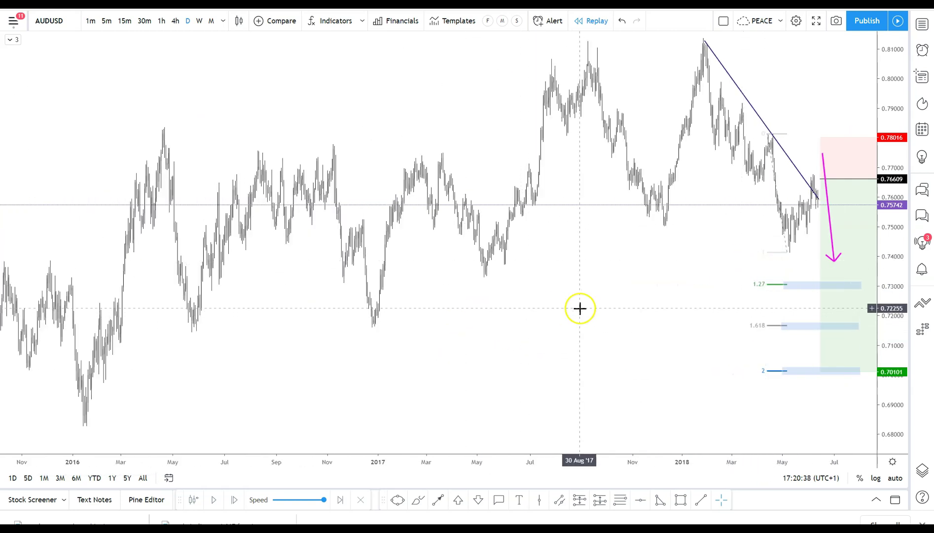
scroll(579, 309, up, 2)
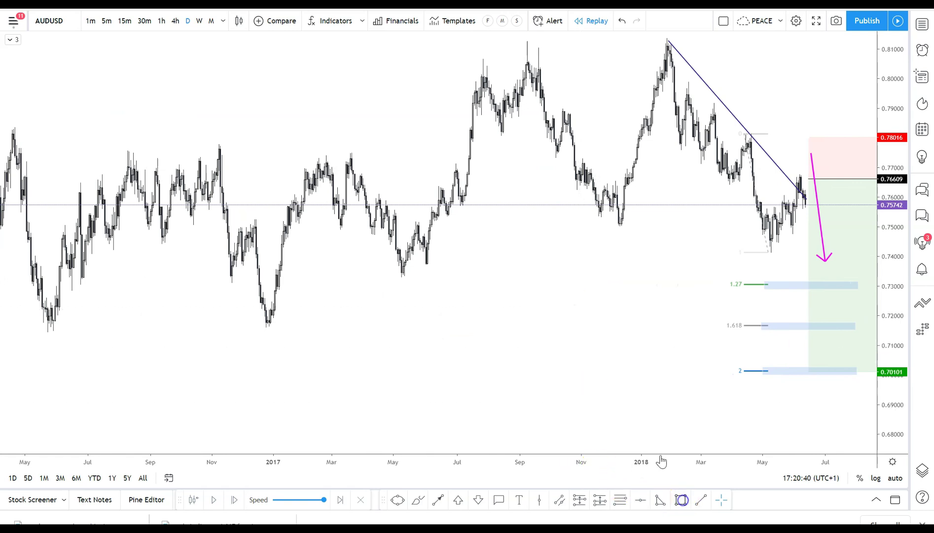
key(alt+shift+r)
click(687, 330)
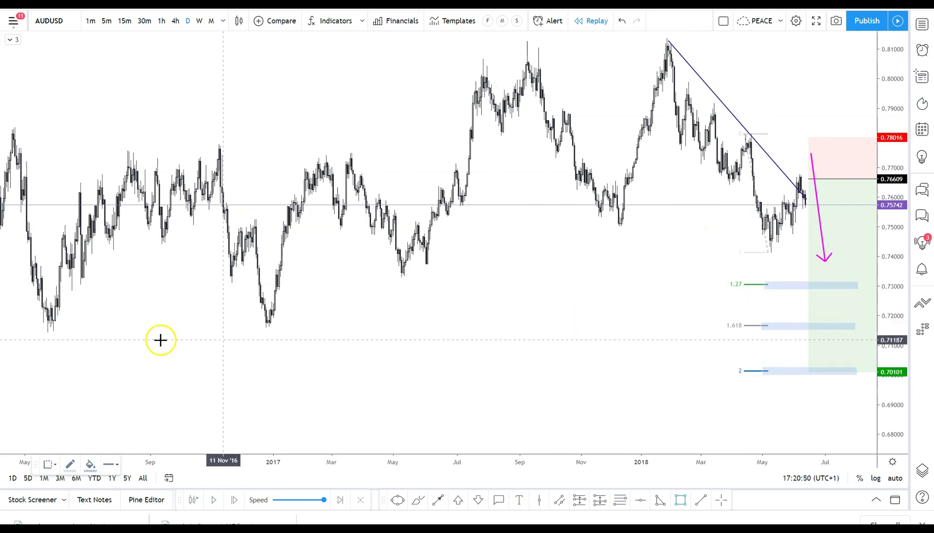
click(643, 500)
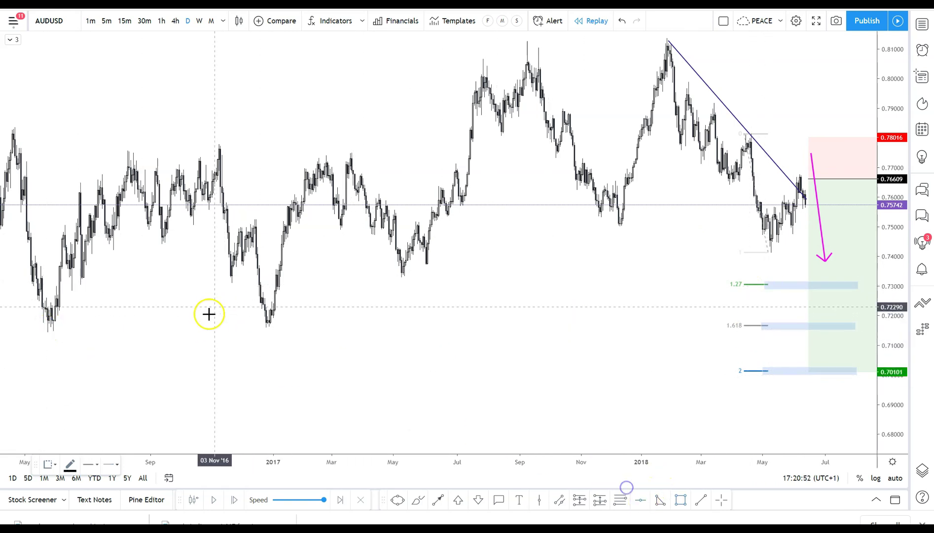
click(199, 325)
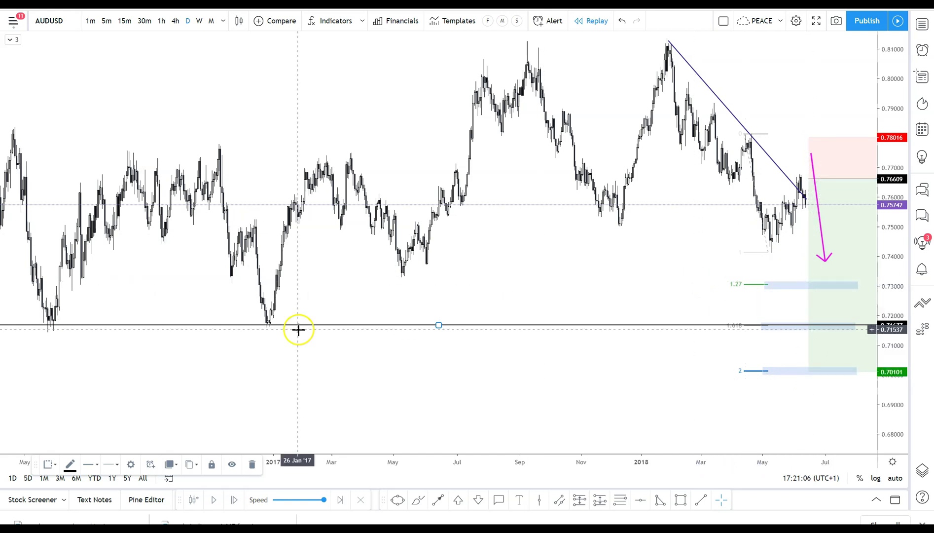
Step: Shift the long magenta down arrow beside the late-2018 decline slightly lower, so that it starts at about 0.7342
click(730, 285)
click(656, 290)
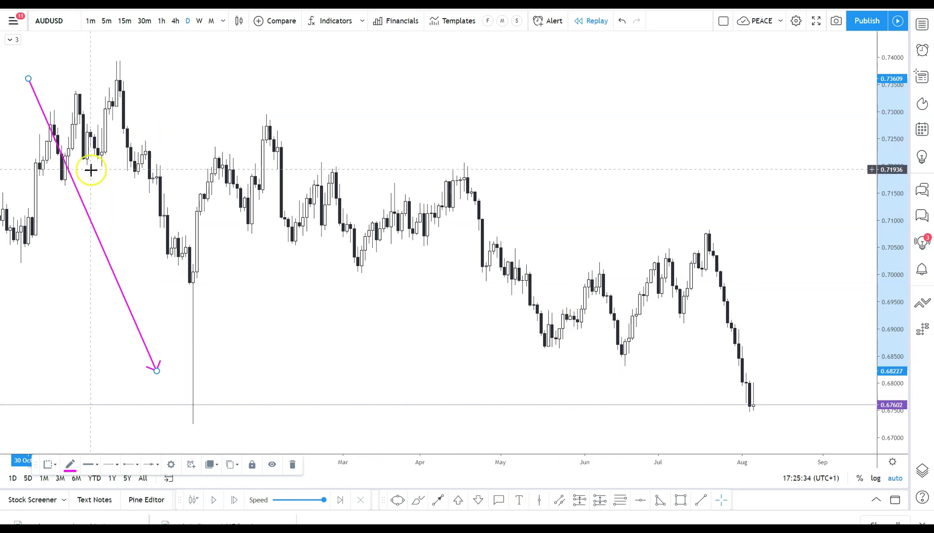
mouse_move(78, 193)
mouse_down()
mouse_move(219, 194)
mouse_move(71, 200)
mouse_up()
click(231, 288)
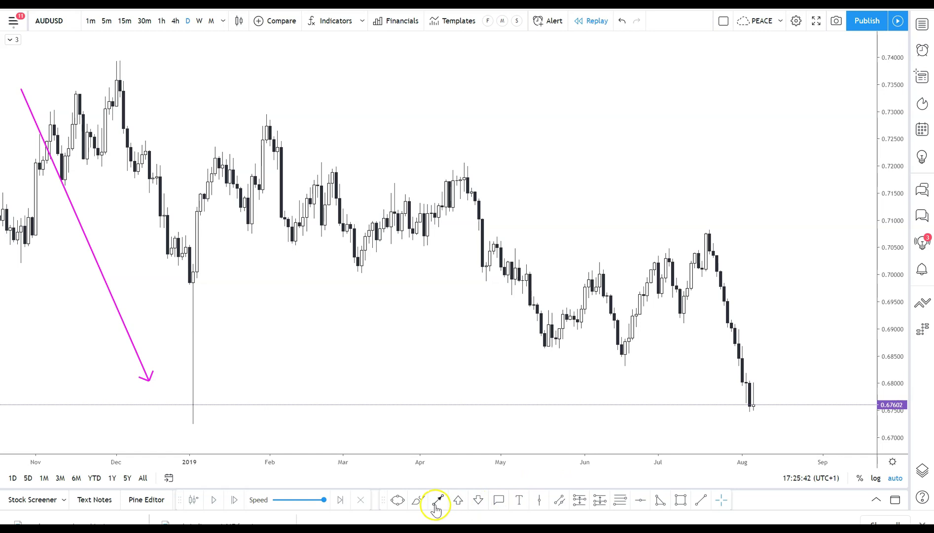
Step: Place a short position after the August 2019 candle with entry about 0.7000, stop about 0.7198 and target about 0.6717
click(590, 500)
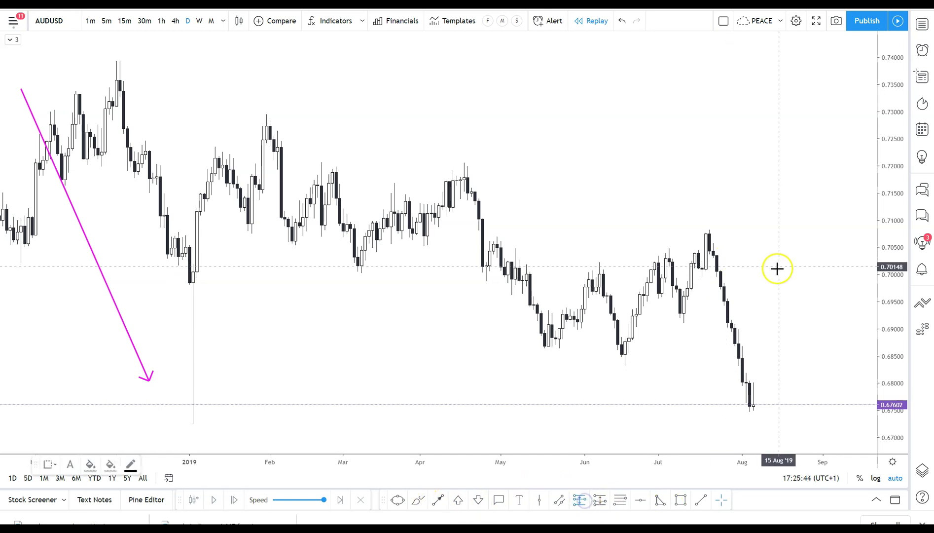
click(757, 275)
drag(757, 200, 751, 166)
drag(758, 348, 764, 427)
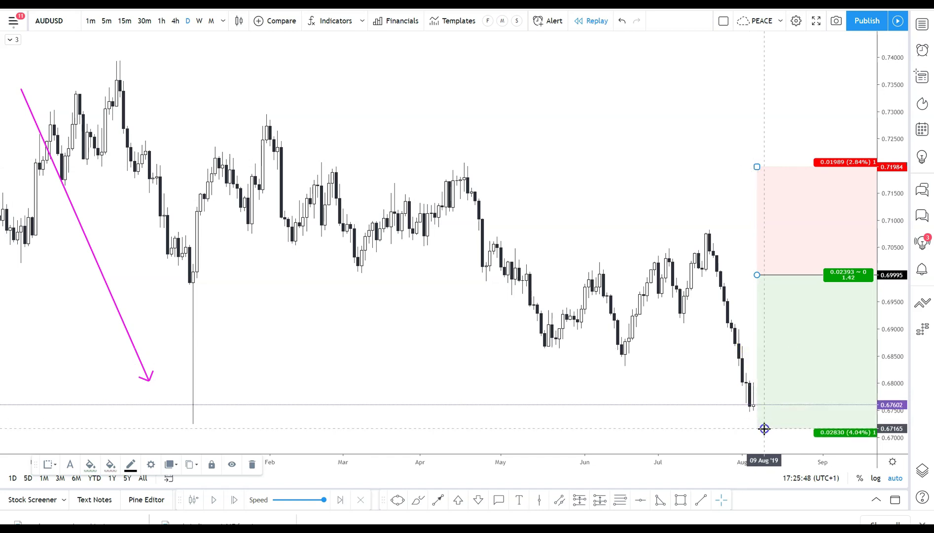
Step: Draw a magenta down arrow from about 0.7098 on 6 August 2019 to about 0.6804 on 27 August
click(437, 501)
drag(753, 222, 808, 379)
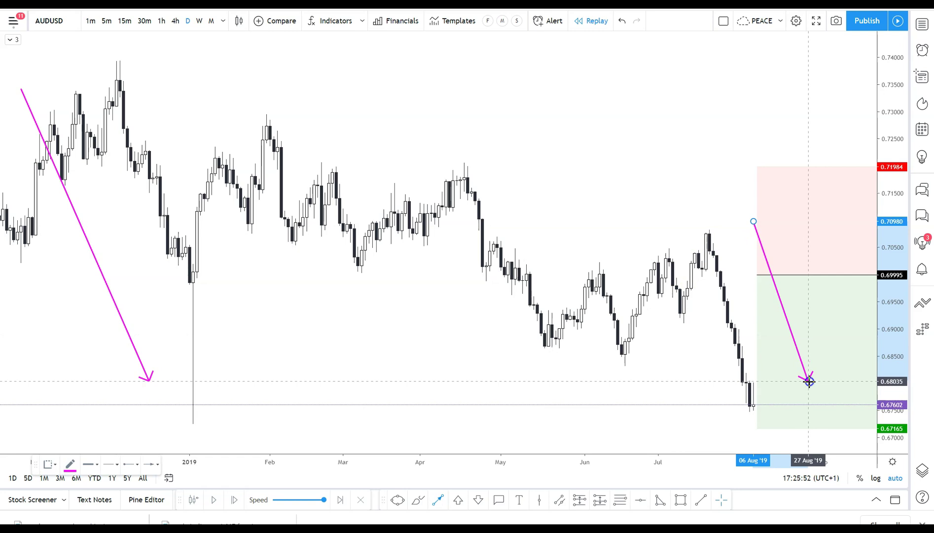
click(674, 261)
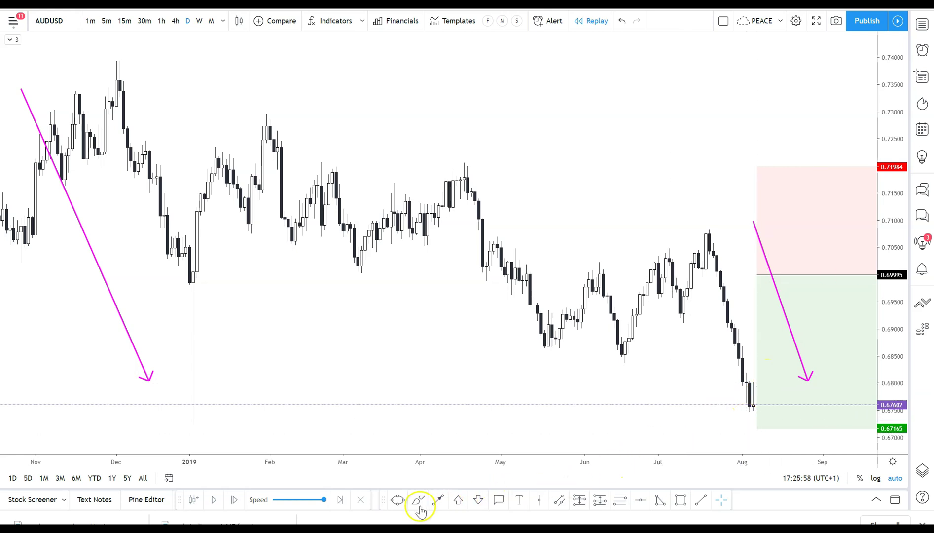
Step: Draw an up arrow from about 0.6765 to 0.6983, and a down arrow from about 0.6999 to 0.6727 beyond it
click(782, 405)
drag(810, 402, 856, 278)
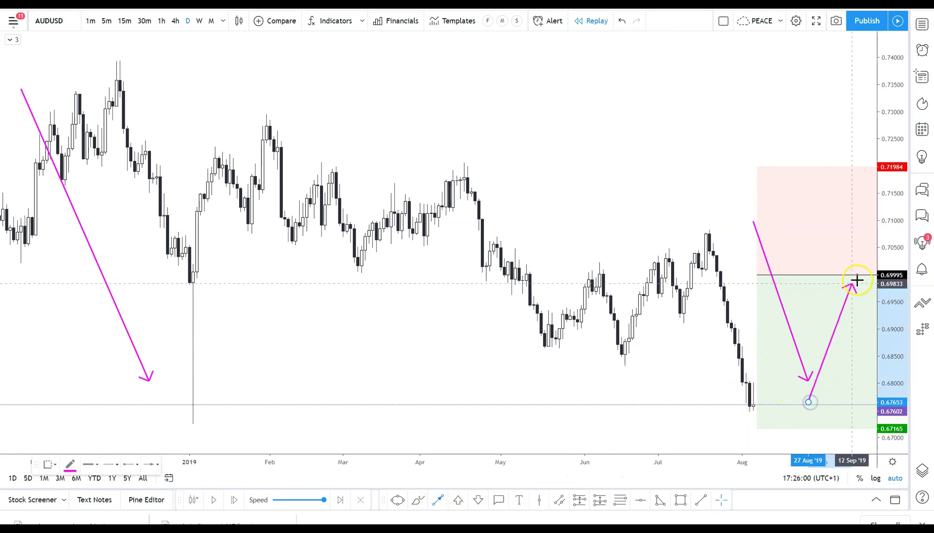
drag(656, 113, 399, 101)
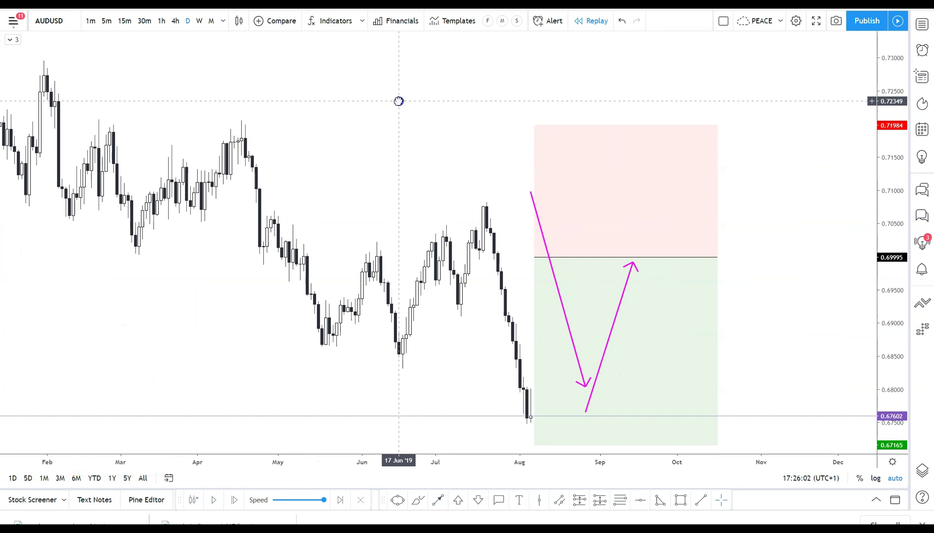
click(439, 502)
drag(678, 255, 844, 437)
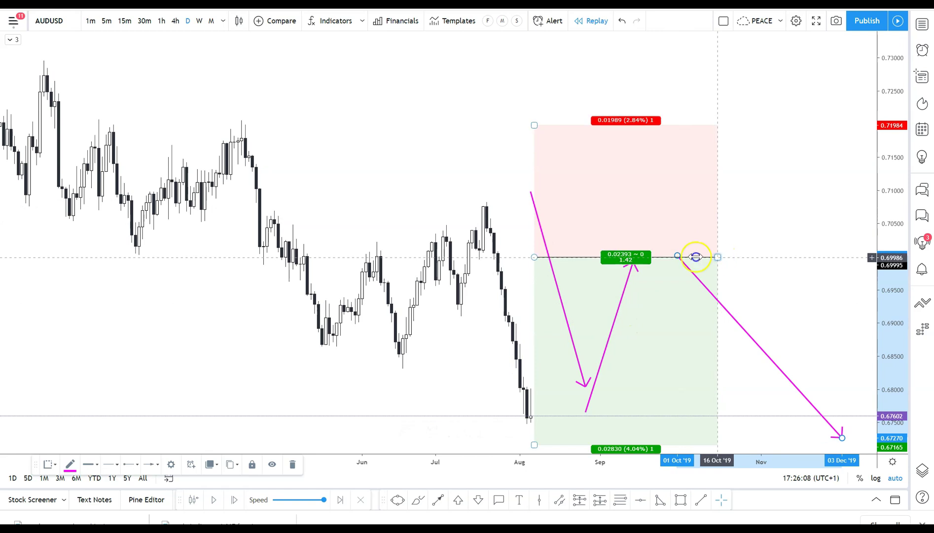
Step: Delete the short position placed after the August 2019 candle
drag(696, 256, 565, 260)
drag(546, 187, 517, 189)
key(Delete)
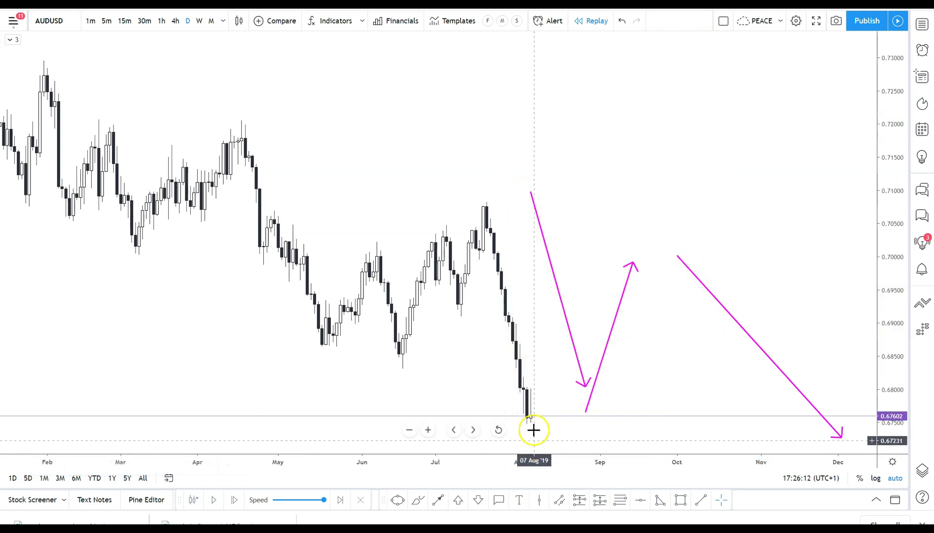
Step: Draw a blue rectangle below the August 2019 low and reduce it to about 0.6692 to 0.6654, from mid-July to early October
scroll(484, 413, down, 5)
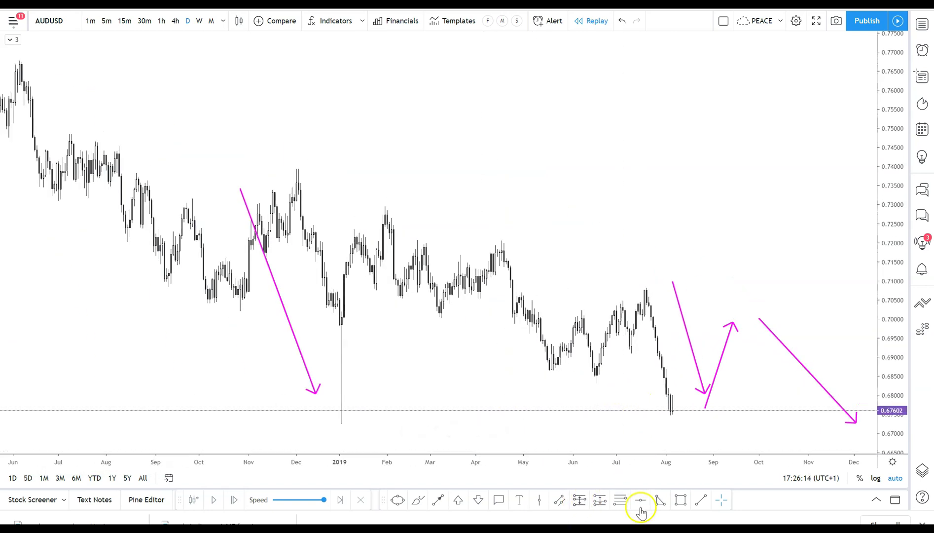
click(677, 501)
mouse_move(642, 413)
mouse_down()
mouse_move(774, 442)
mouse_move(774, 452)
mouse_up()
drag(769, 231, 743, 155)
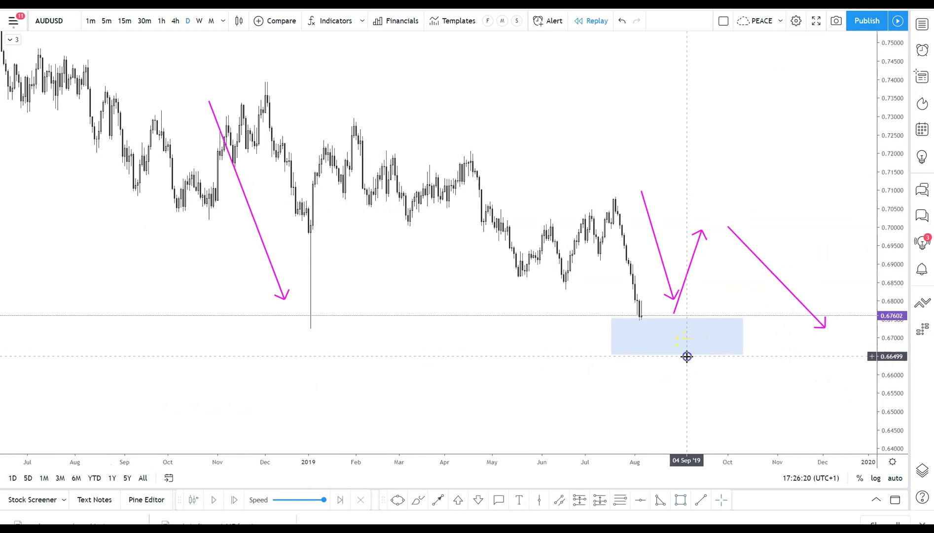
click(735, 355)
drag(742, 356, 716, 314)
click(715, 320)
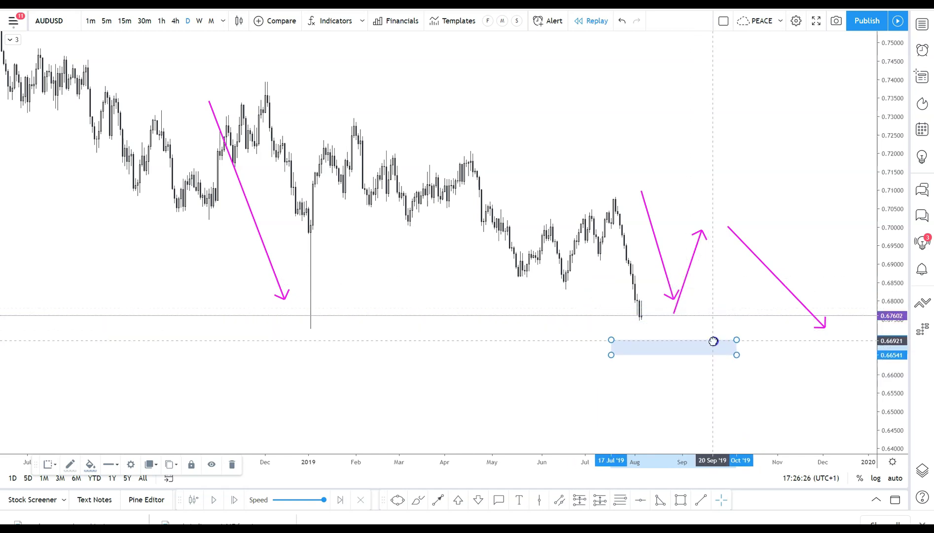
click(557, 267)
Step: Delete the up arrow and the last down arrow of the projected path, keeping the August down arrow
double_click(893, 143)
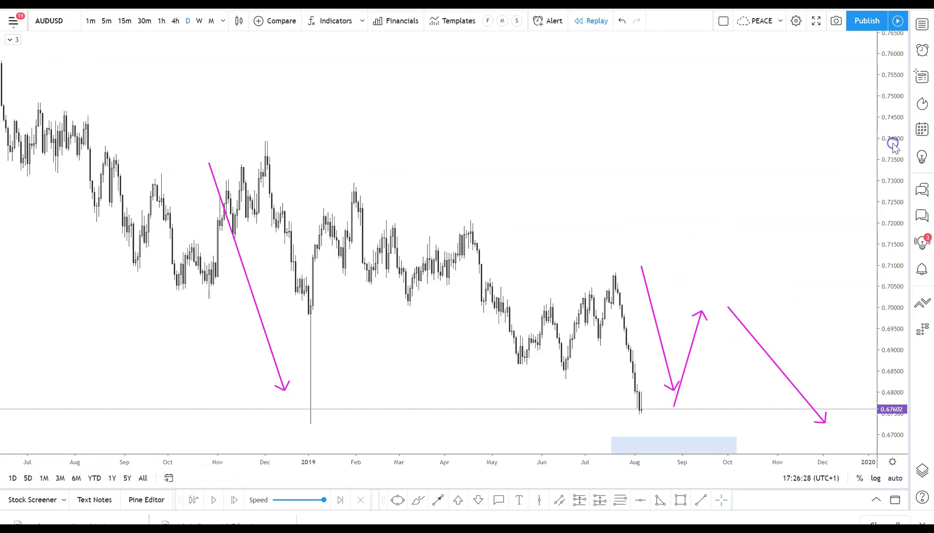
scroll(766, 207, up, 4)
drag(459, 98, 573, 88)
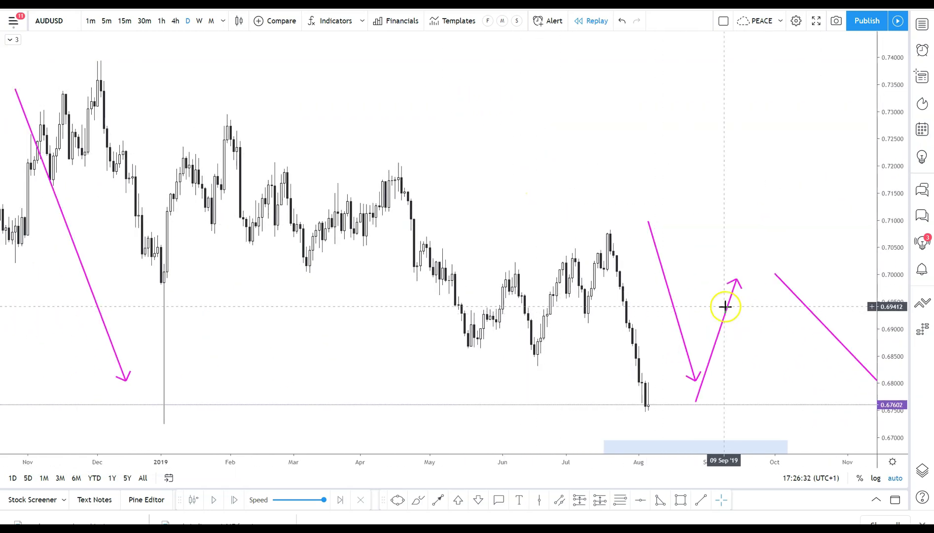
mouse_move(726, 319)
mouse_down()
mouse_move(725, 307)
mouse_move(746, 314)
mouse_up()
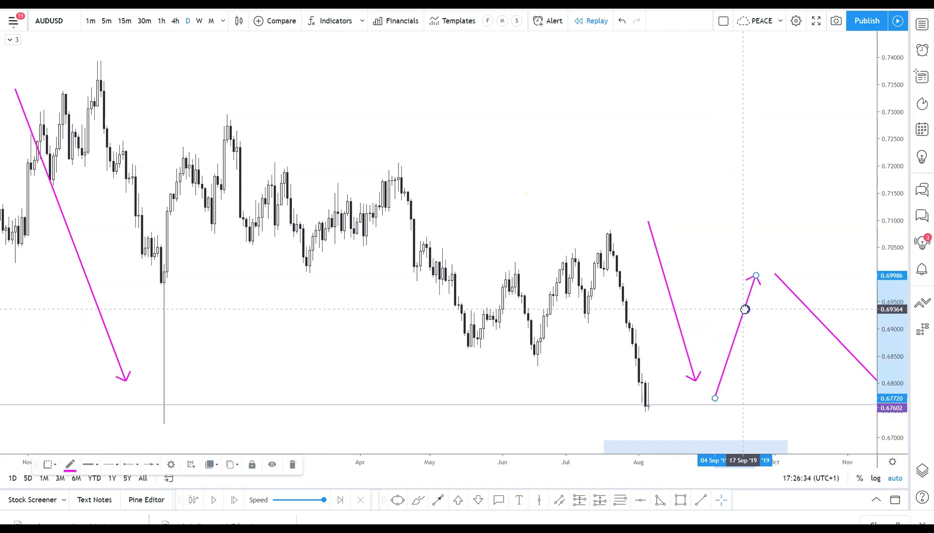
key(Delete)
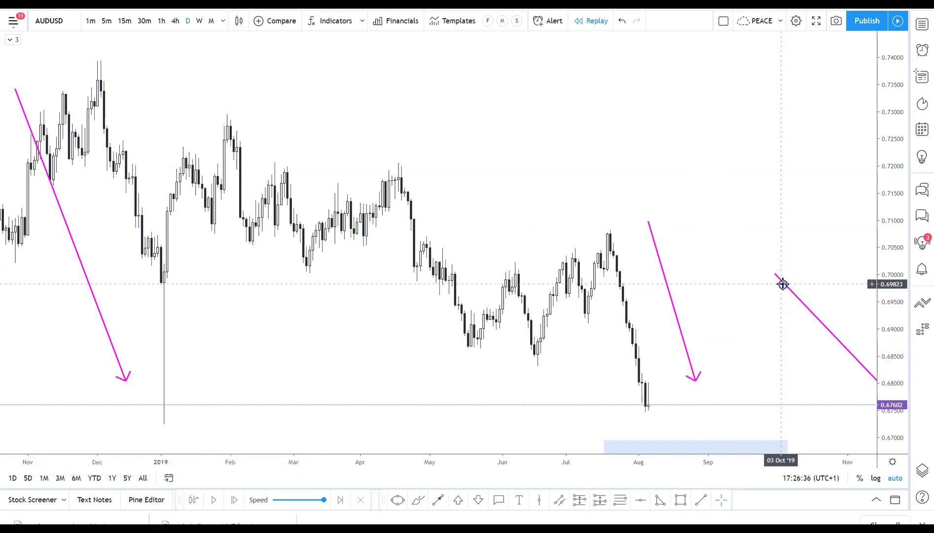
click(639, 192)
Step: Draw a Fib extension between the mid-June 2019 low at about 0.6832 and the mid-April high at about 0.7203
scroll(471, 312, down, 2)
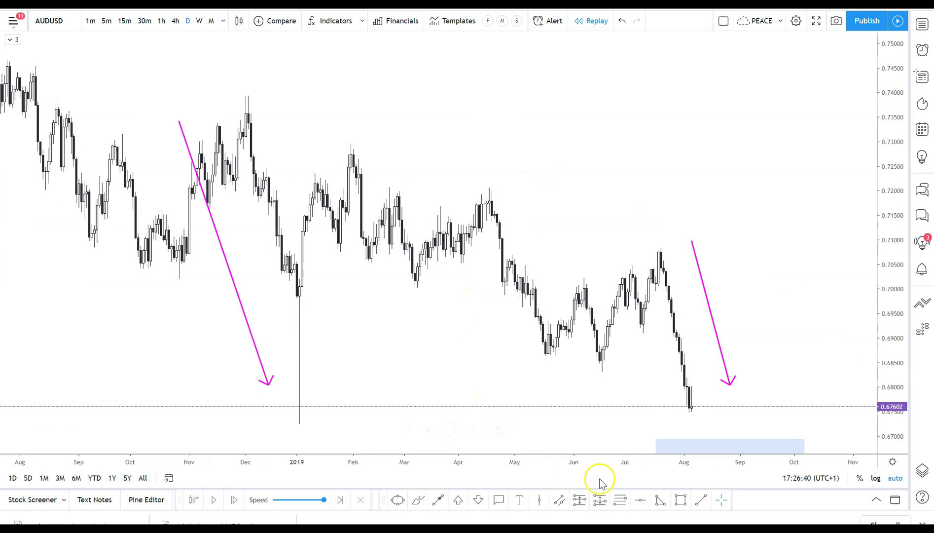
click(618, 503)
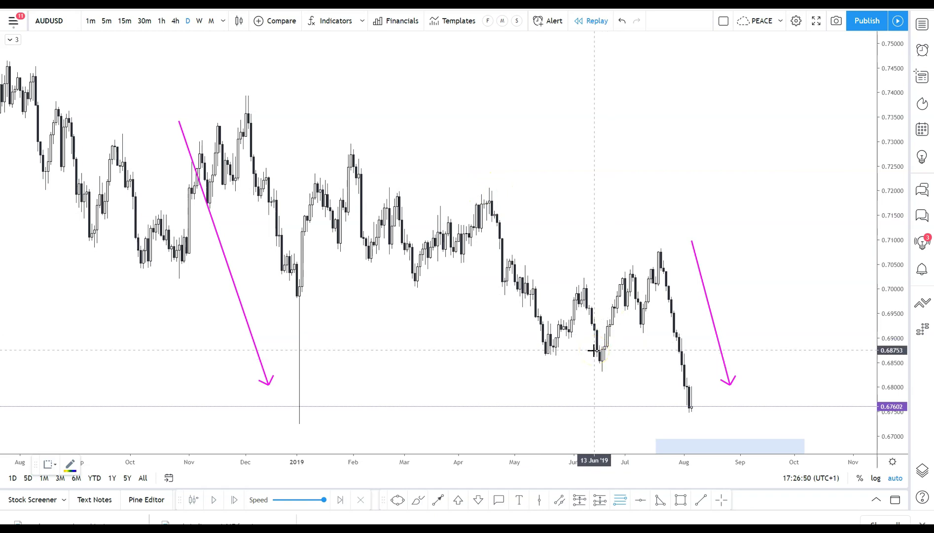
click(592, 368)
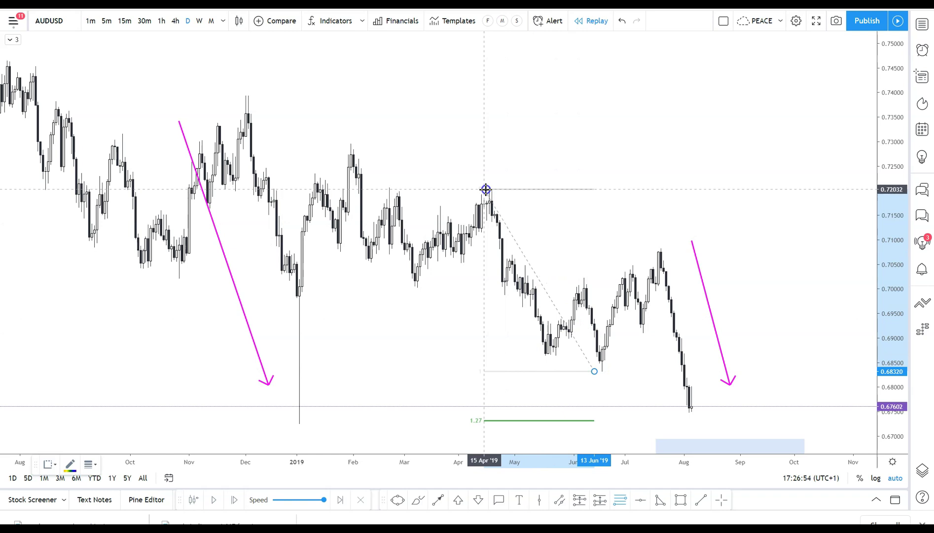
click(486, 189)
click(493, 351)
Step: Thin the blue rectangle and place it on the 1.27 Fib level, between about 0.6740 and 0.6728
drag(880, 195, 886, 216)
drag(784, 202, 770, 91)
click(686, 318)
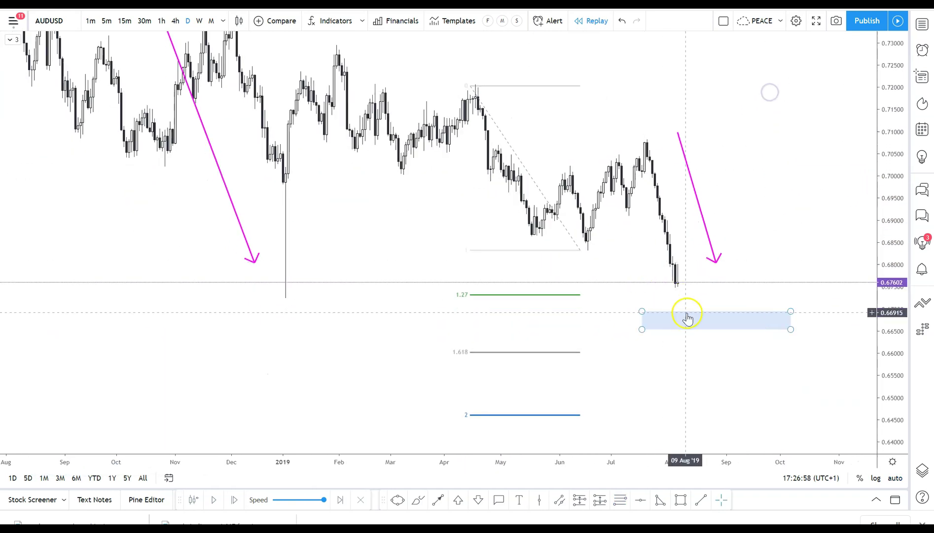
drag(671, 317, 573, 295)
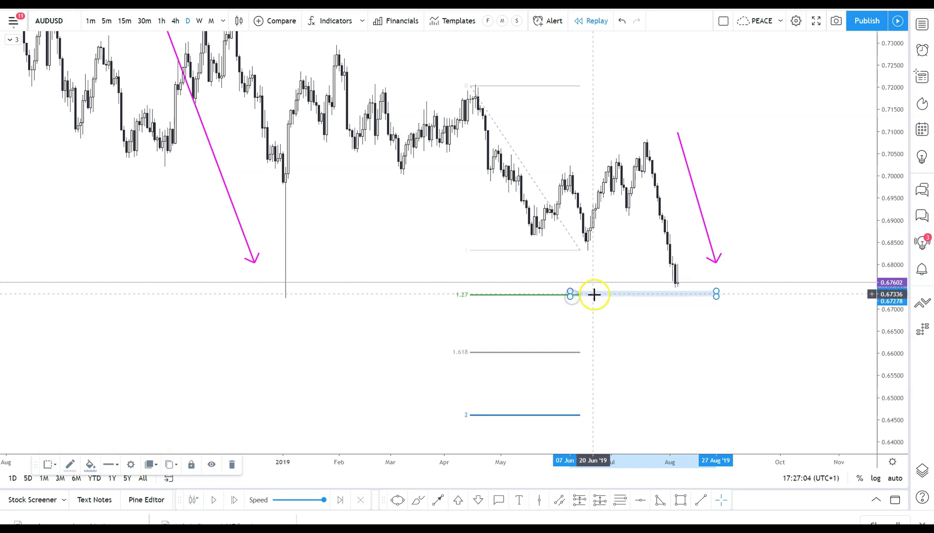
Step: Place copies of the thin rectangle on the 1.618 and 2 Fib levels
drag(594, 295, 603, 429)
click(393, 237)
scroll(843, 230, up, 2)
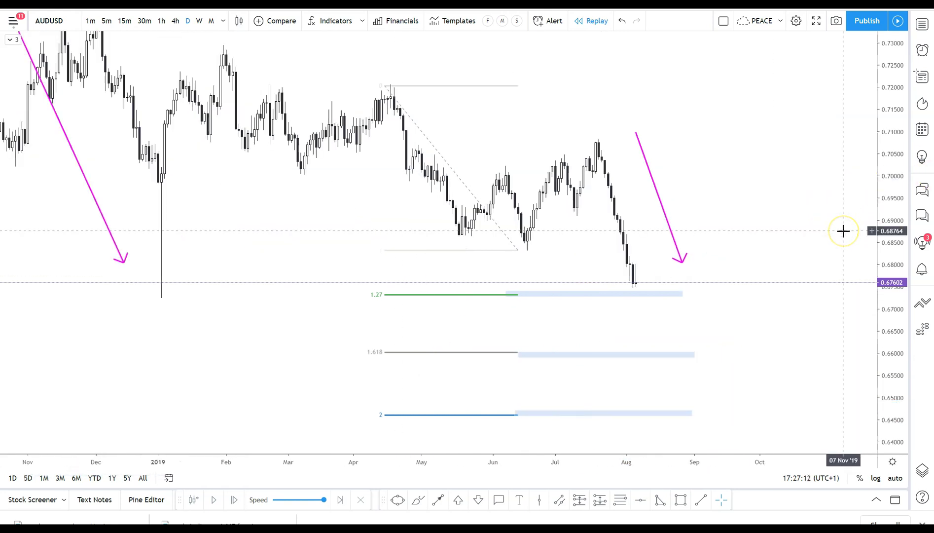
Step: Draw a long thin rectangle between about 0.6734 and 0.6718, from 24 December 2018 at the January spike low to 10 October 2019
scroll(850, 231, down, 2)
drag(885, 186, 812, 231)
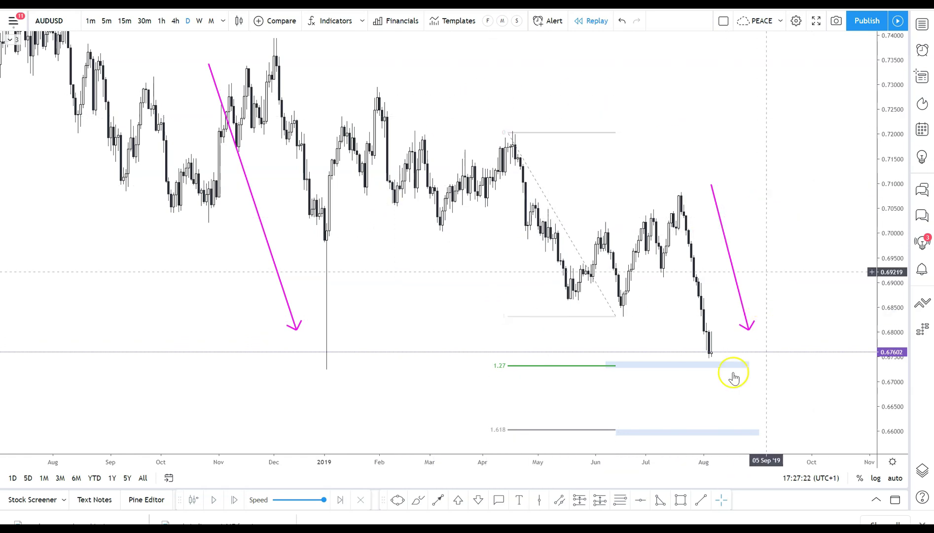
scroll(652, 296, down, 4)
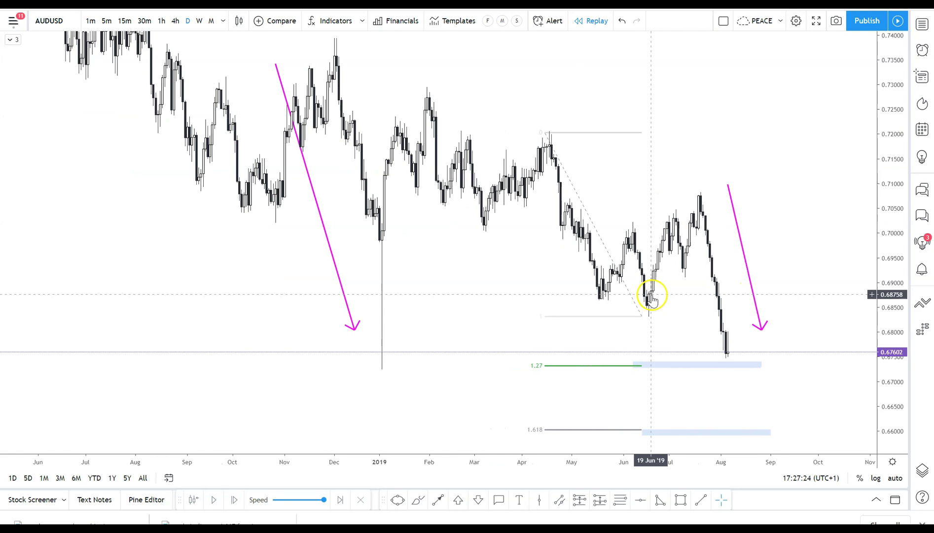
scroll(652, 296, up, 3)
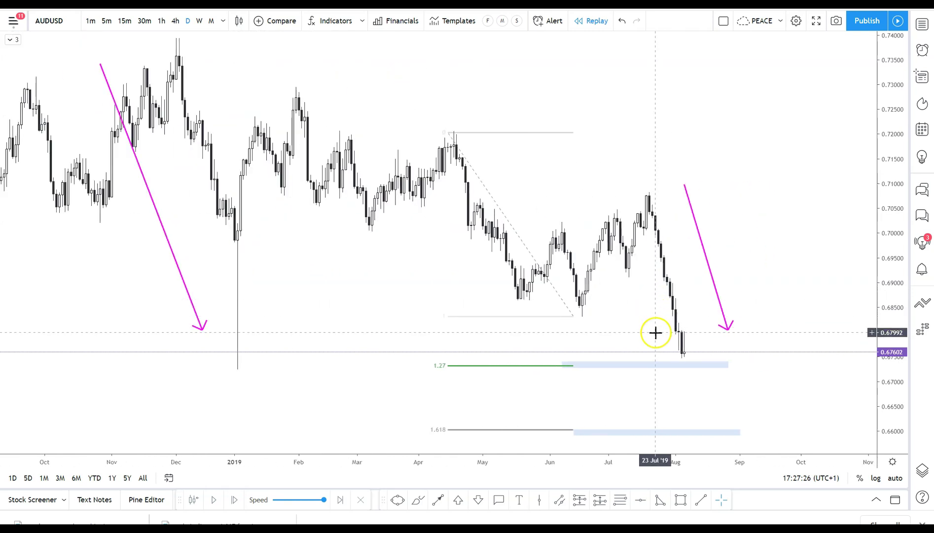
mouse_move(432, 429)
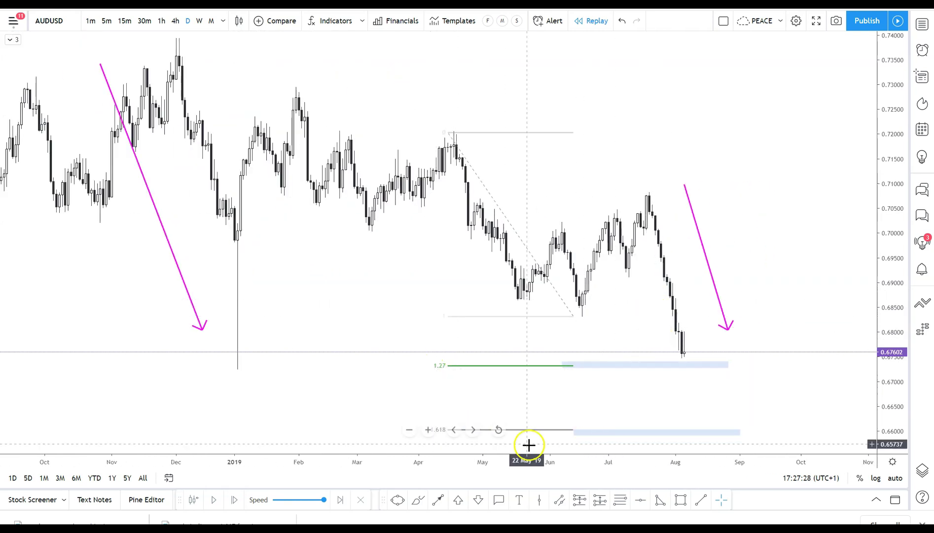
click(680, 499)
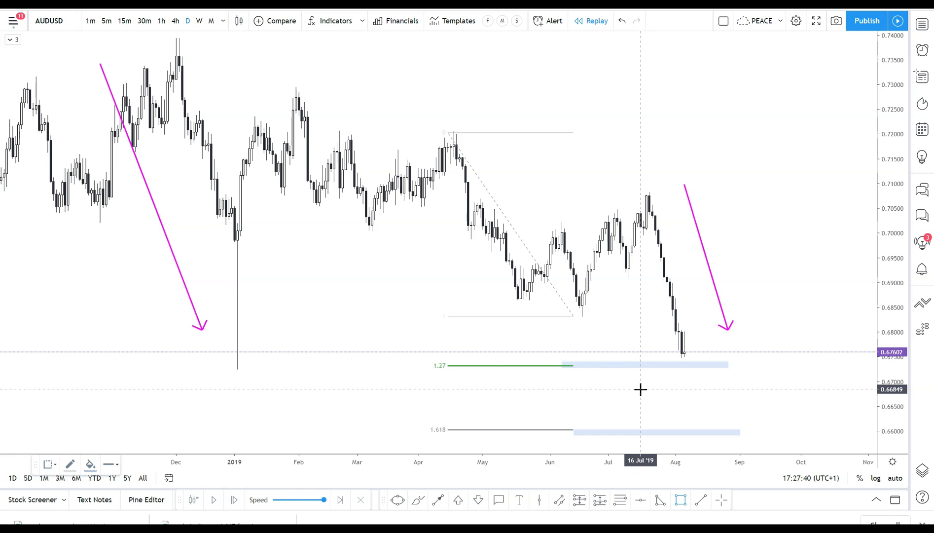
click(642, 362)
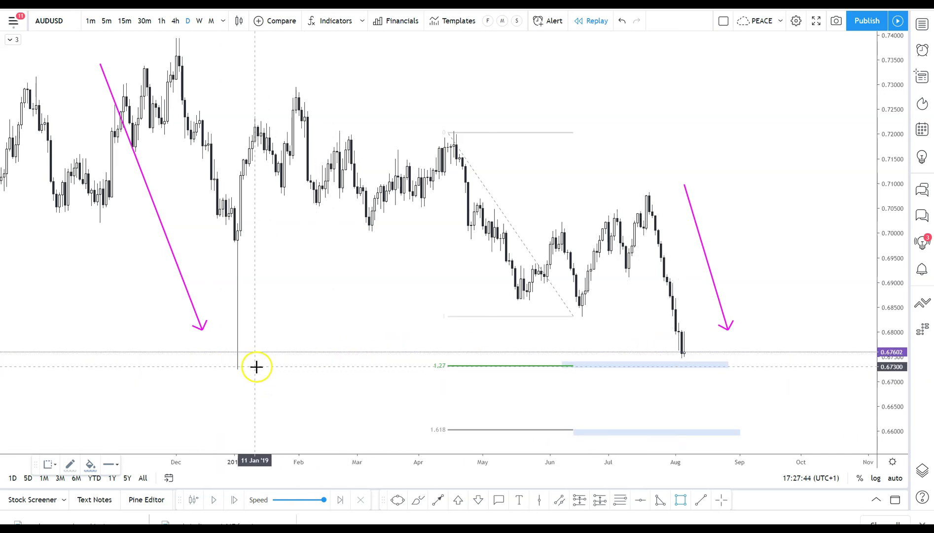
drag(223, 365, 822, 370)
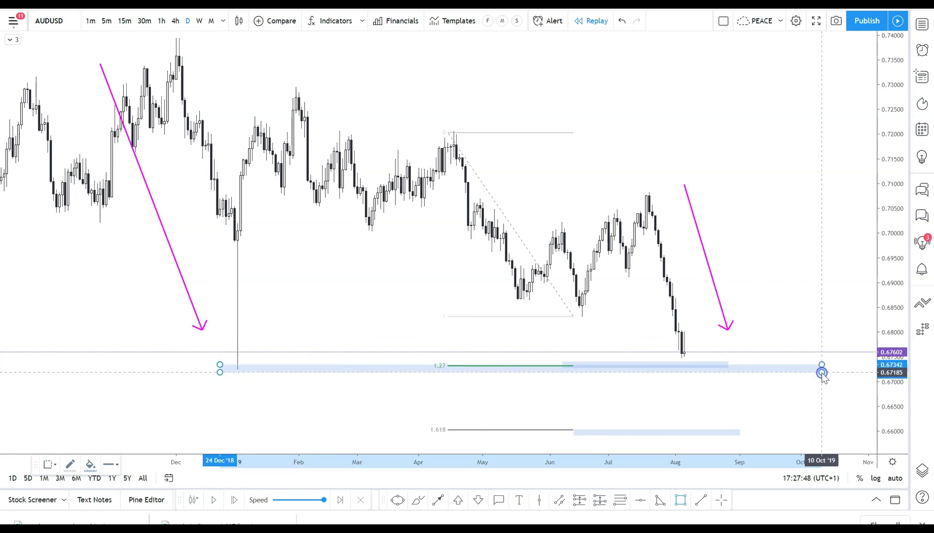
click(804, 296)
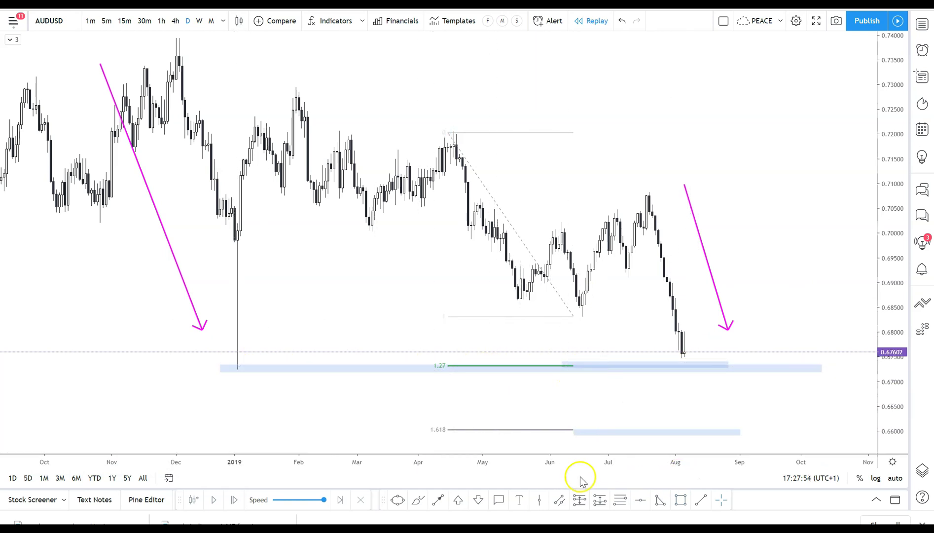
Step: Sketch a brush path from the 1.27 zone through a double bottom up to about 0.6985, and undo it
click(424, 500)
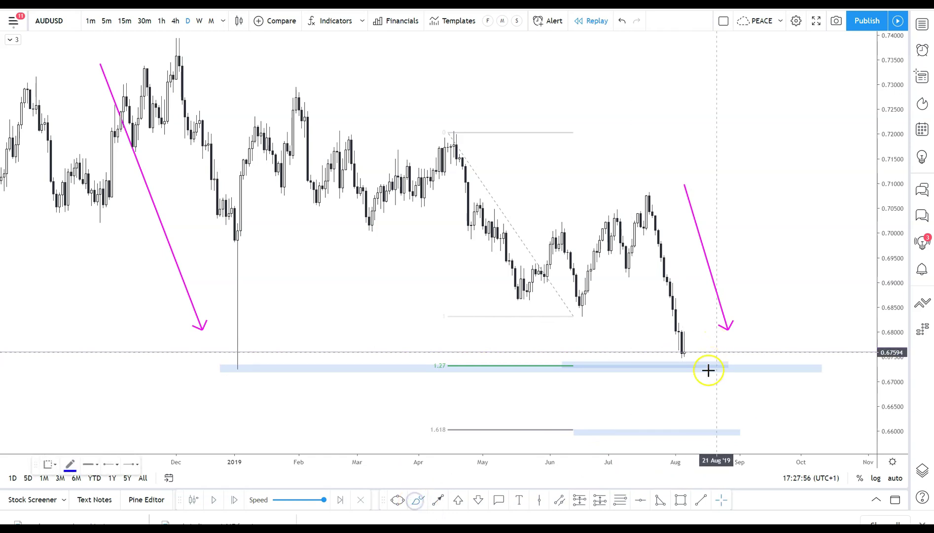
drag(699, 355, 735, 336)
drag(762, 367, 801, 241)
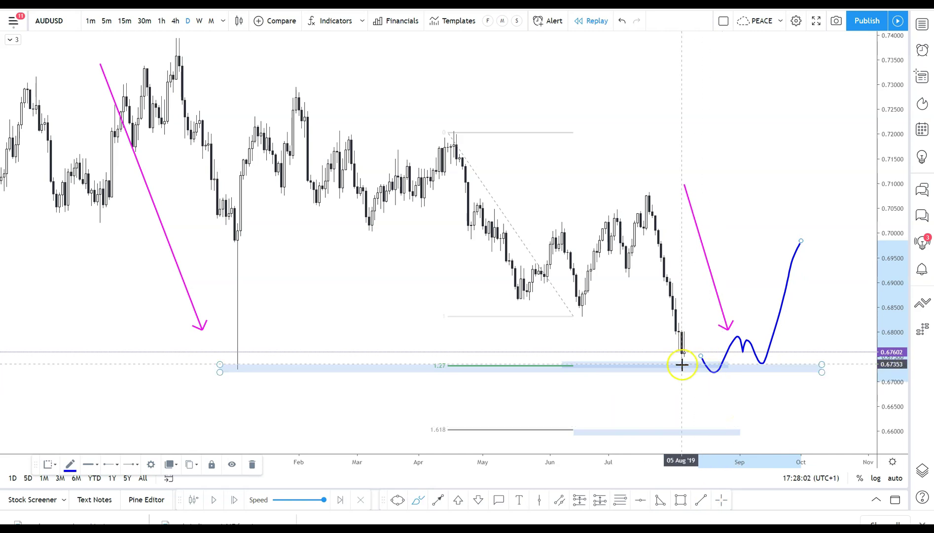
key(ctrl+z)
click(702, 369)
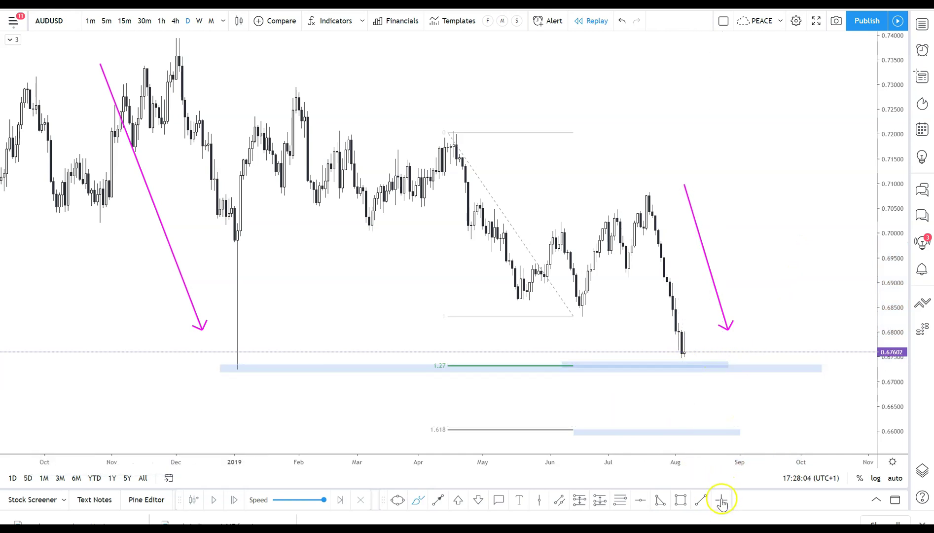
Step: Delete the short rectangle on the 1.27 Fib level and the long rectangle from the January 2019 spike low
click(721, 500)
click(797, 367)
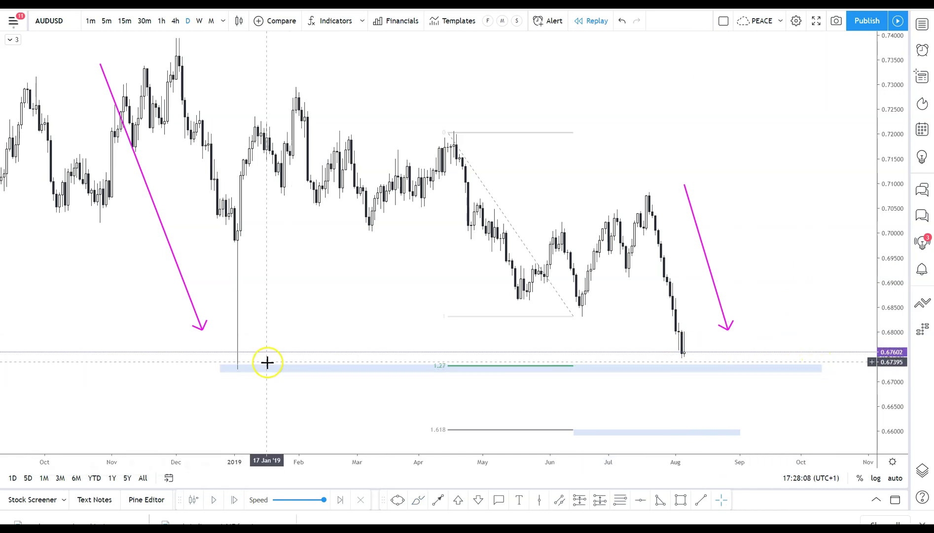
click(811, 372)
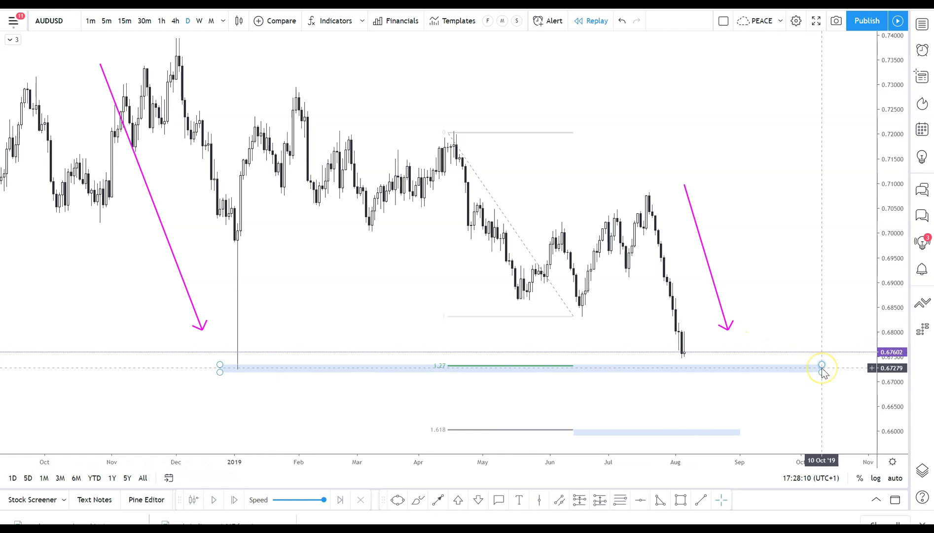
key(Delete)
click(722, 357)
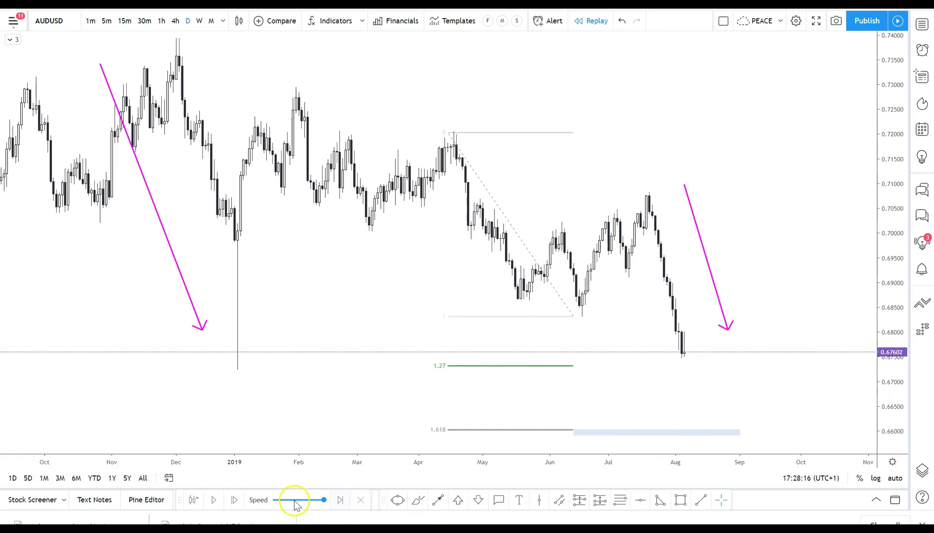
Step: Advance the replay a few candles and place a long position with entry 0.68003, stop 0.66503 and target 0.69964
click(231, 501)
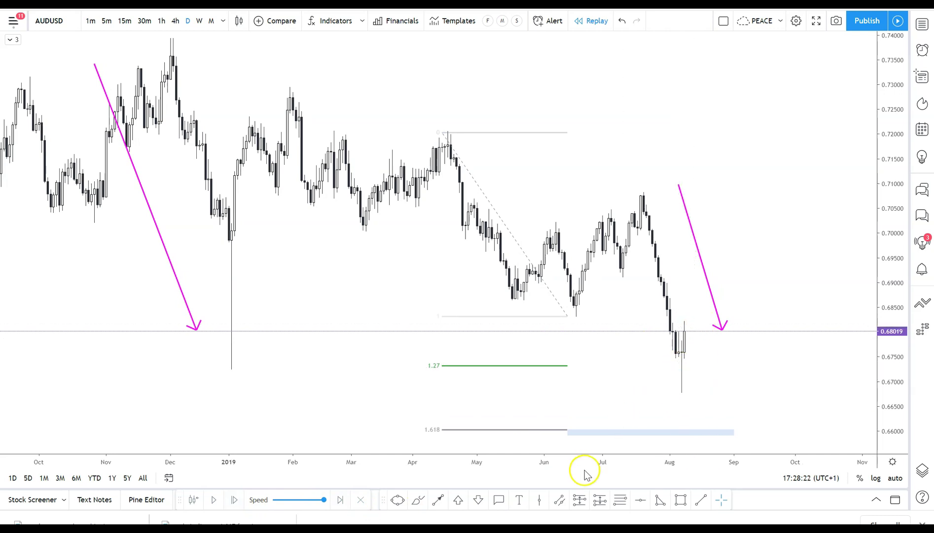
click(601, 501)
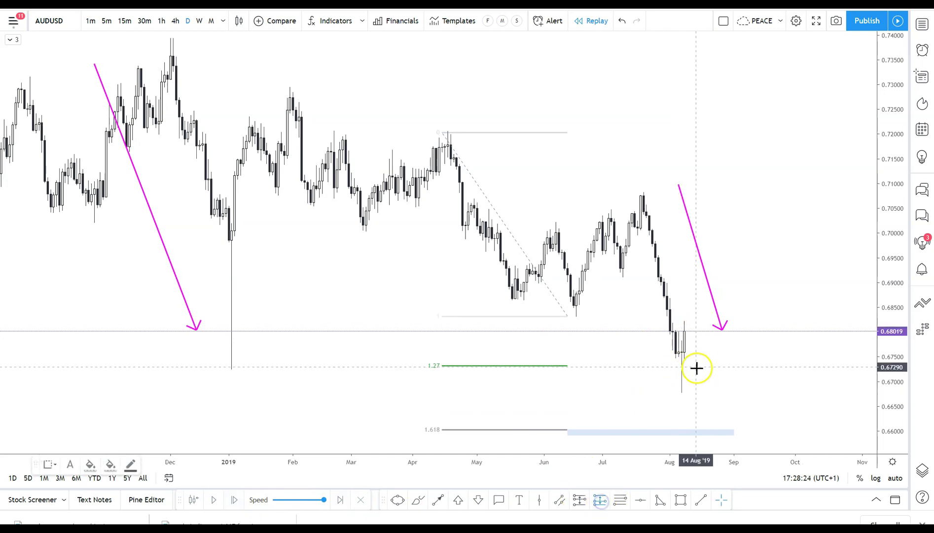
click(707, 332)
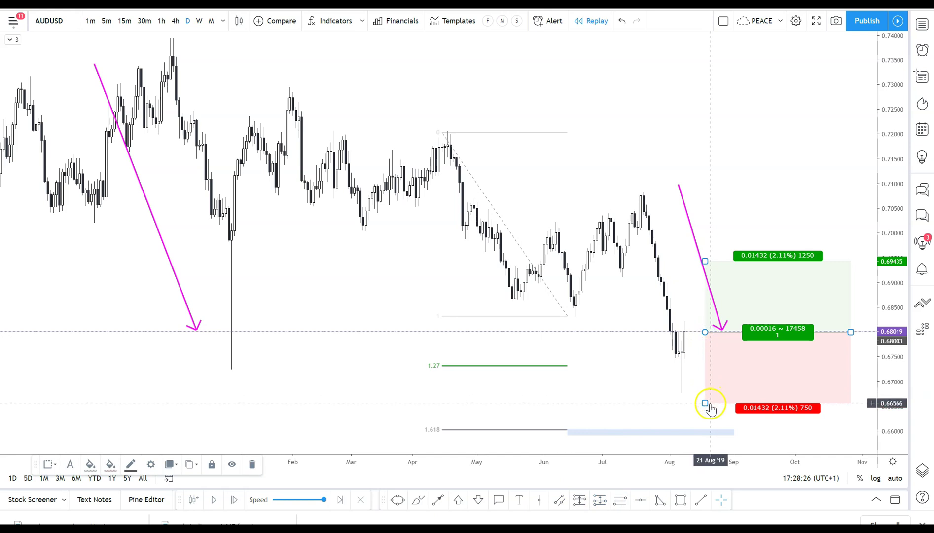
drag(706, 403, 706, 406)
drag(705, 261, 709, 236)
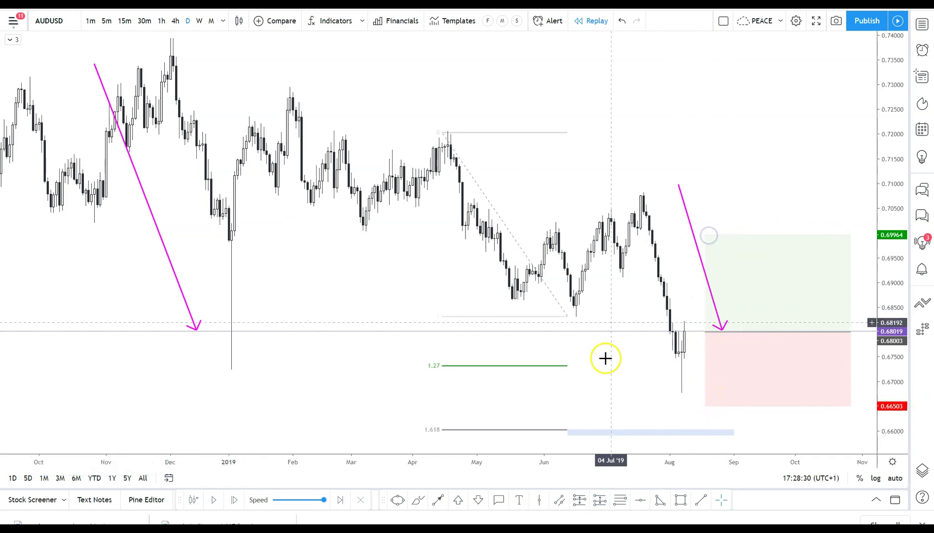
Step: Nudge the late-2018 down arrow slightly earlier, so it spans 25 October at 0.73439 to 13 December at 0.68056
scroll(652, 361, up, 3)
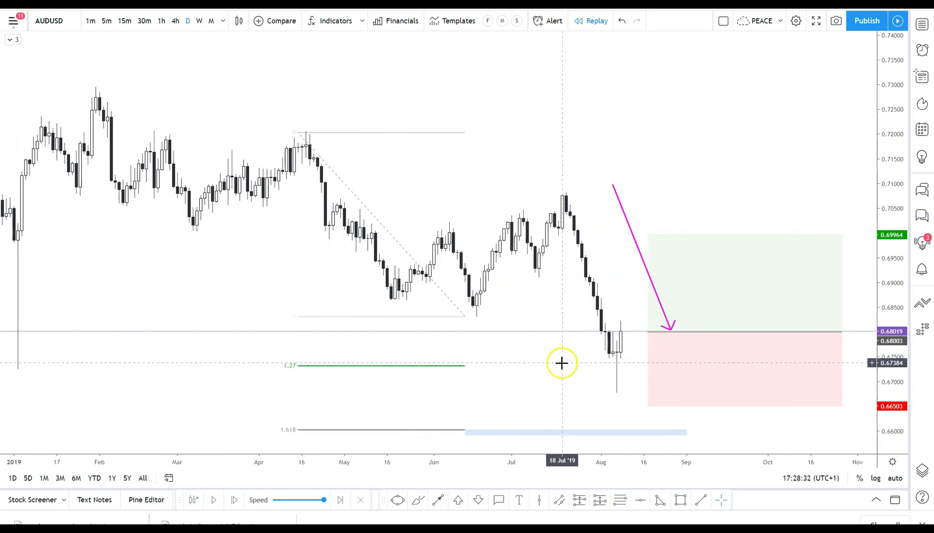
scroll(562, 363, down, 1)
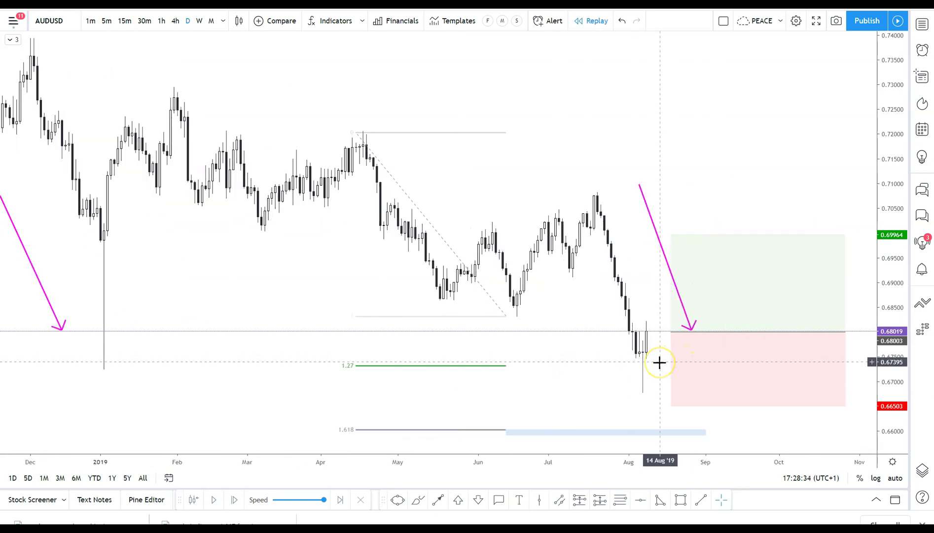
click(641, 400)
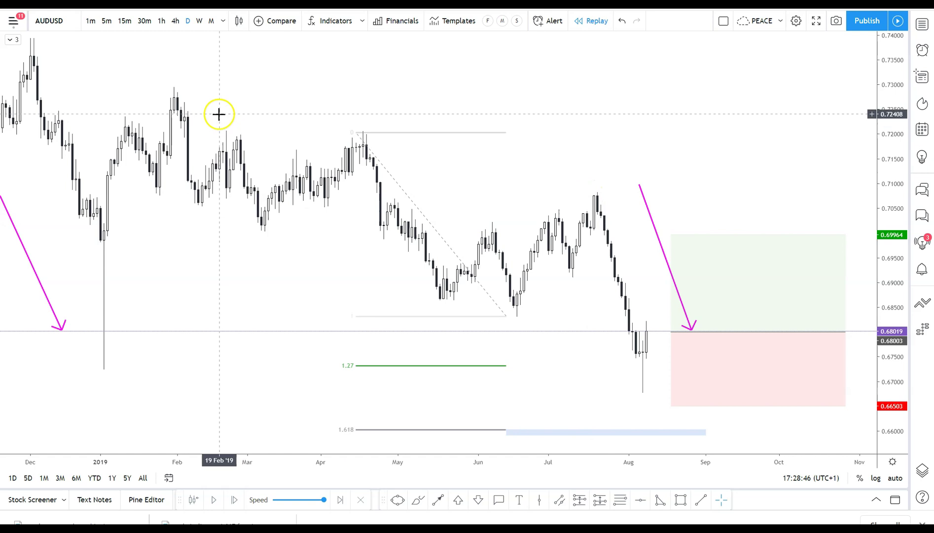
scroll(417, 284, down, 1)
scroll(416, 284, down, 1)
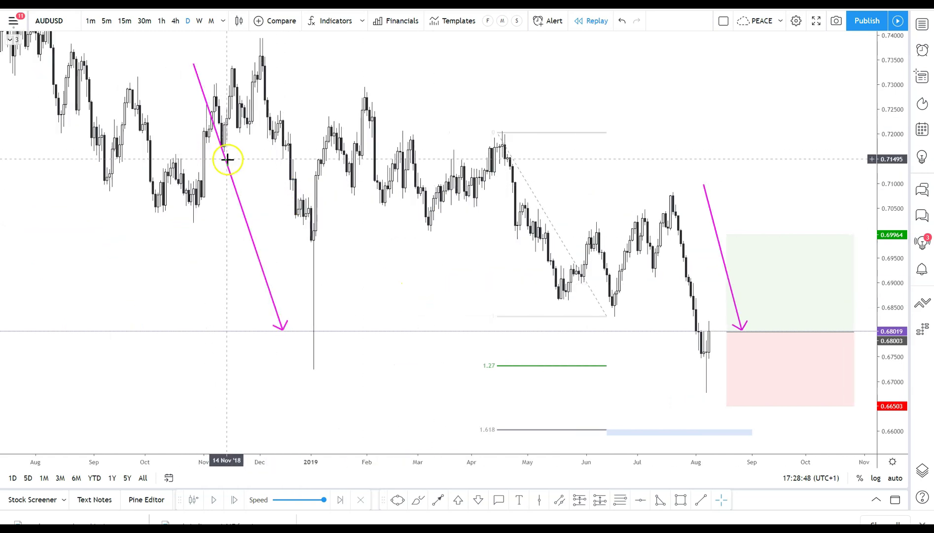
mouse_move(228, 166)
mouse_down()
mouse_move(273, 163)
mouse_move(225, 165)
mouse_up()
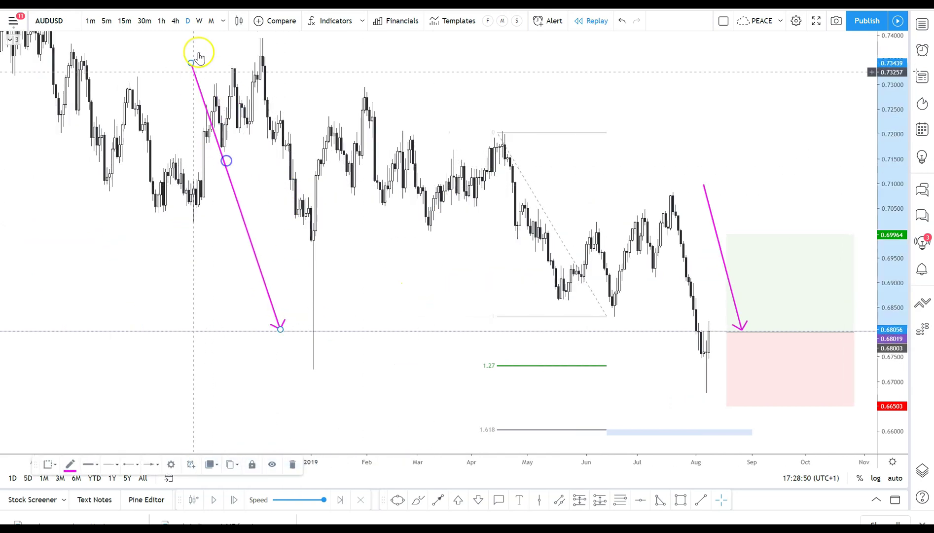
Step: Run the replay forward from August 2019 and pause it in early January 2020
click(236, 500)
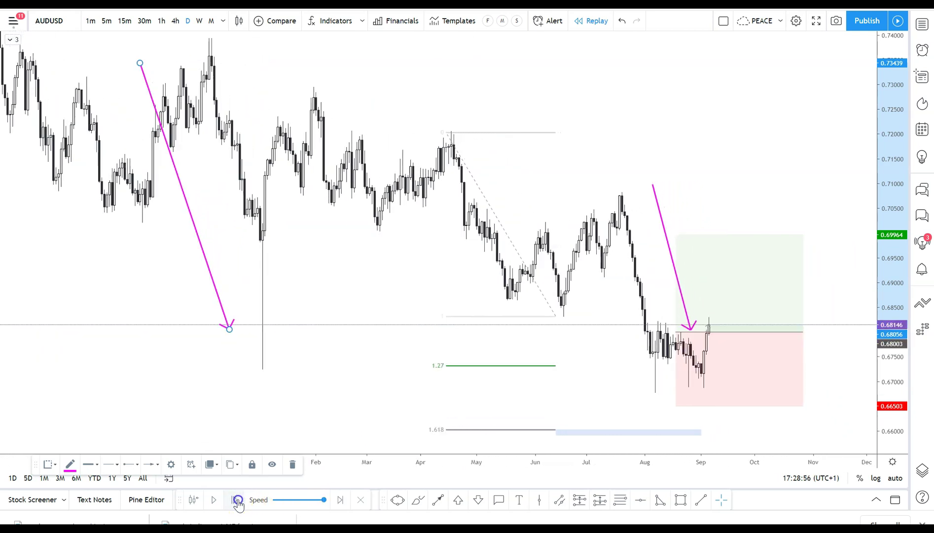
click(237, 499)
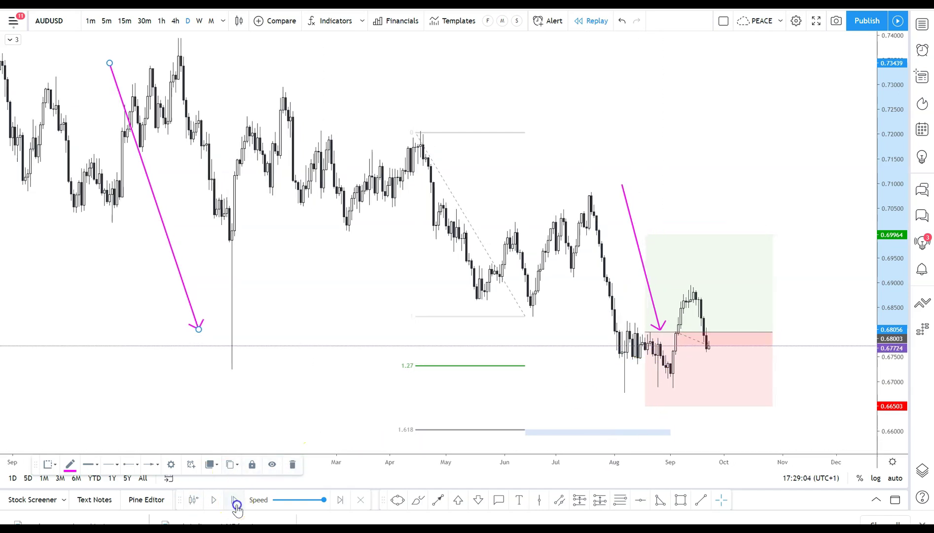
click(215, 501)
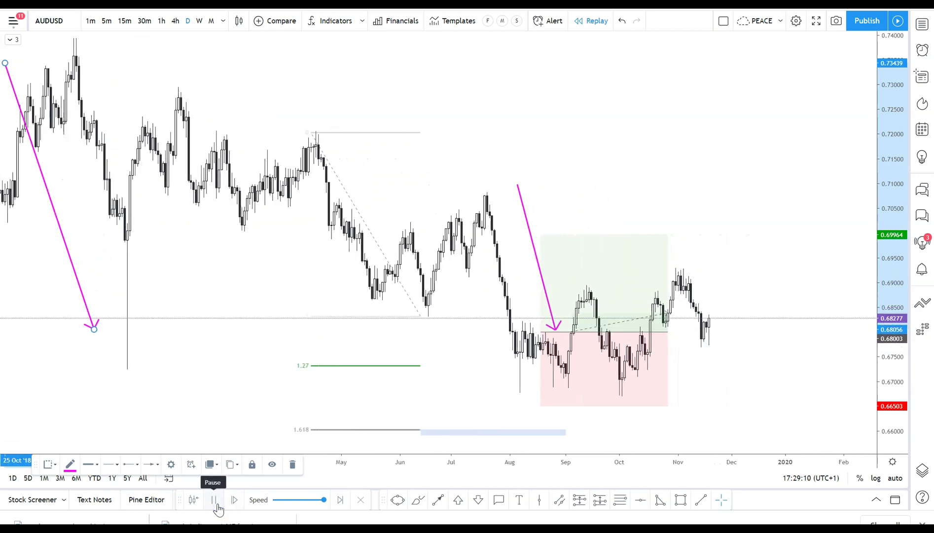
click(217, 506)
click(217, 503)
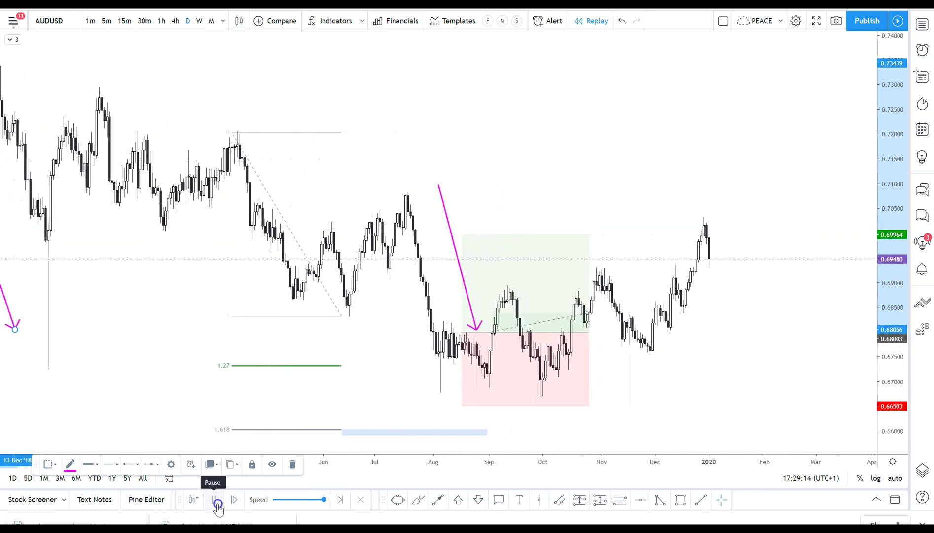
click(218, 504)
Step: Examine how price moved relative to the long position's target and stop, the Fib extension levels and the earlier down swings
click(527, 337)
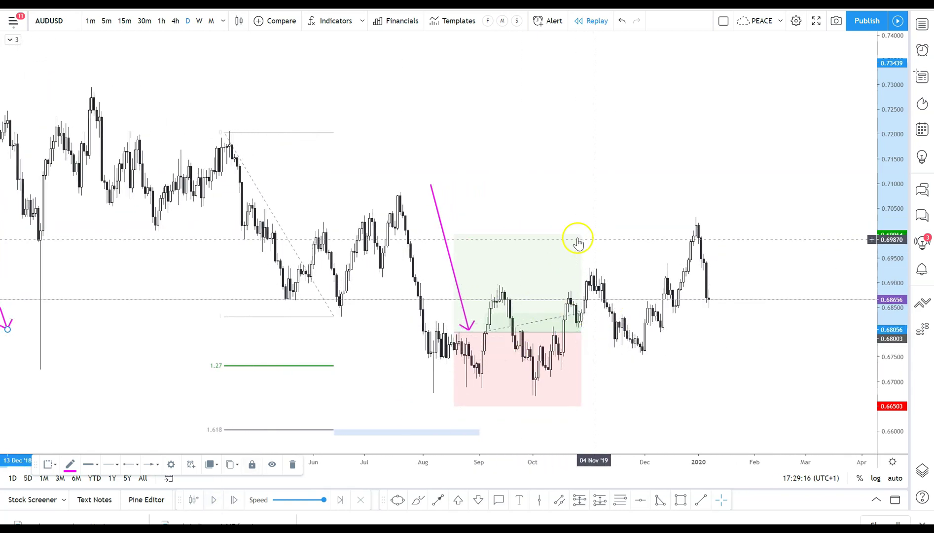
click(658, 264)
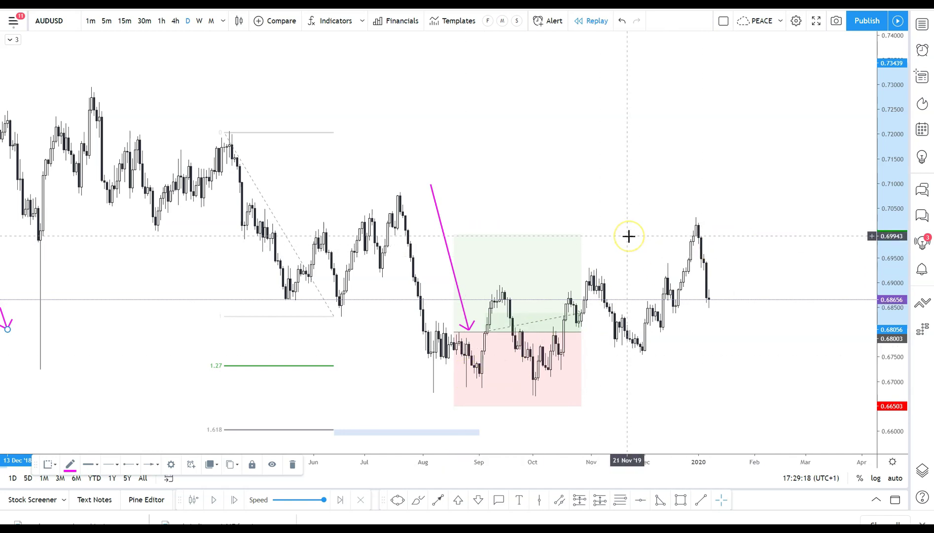
scroll(629, 236, down, 5)
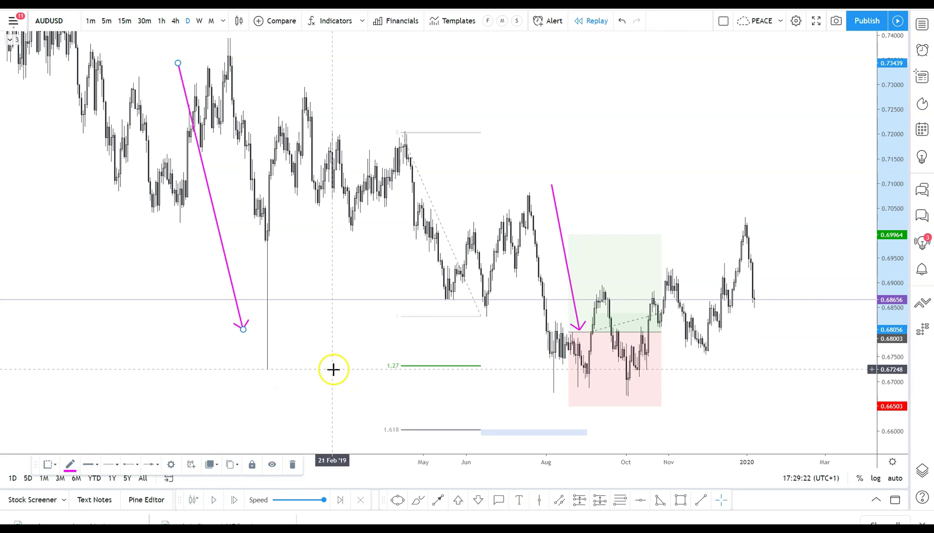
scroll(525, 365, down, 4)
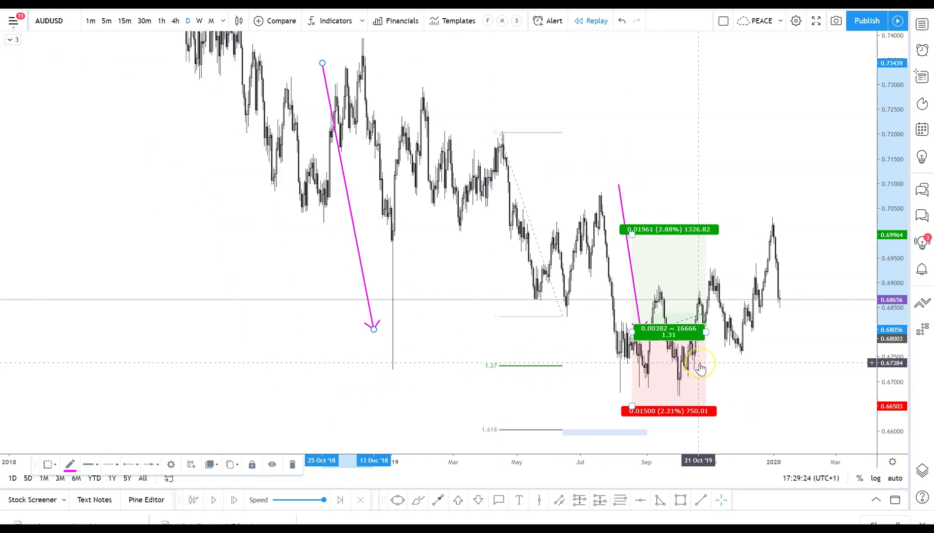
scroll(701, 368, up, 4)
drag(384, 135, 546, 186)
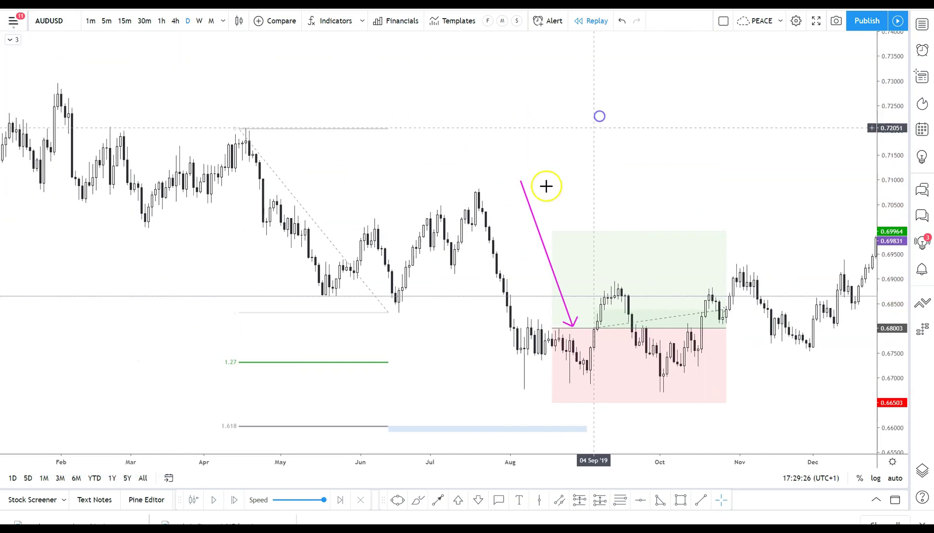
scroll(506, 229, down, 3)
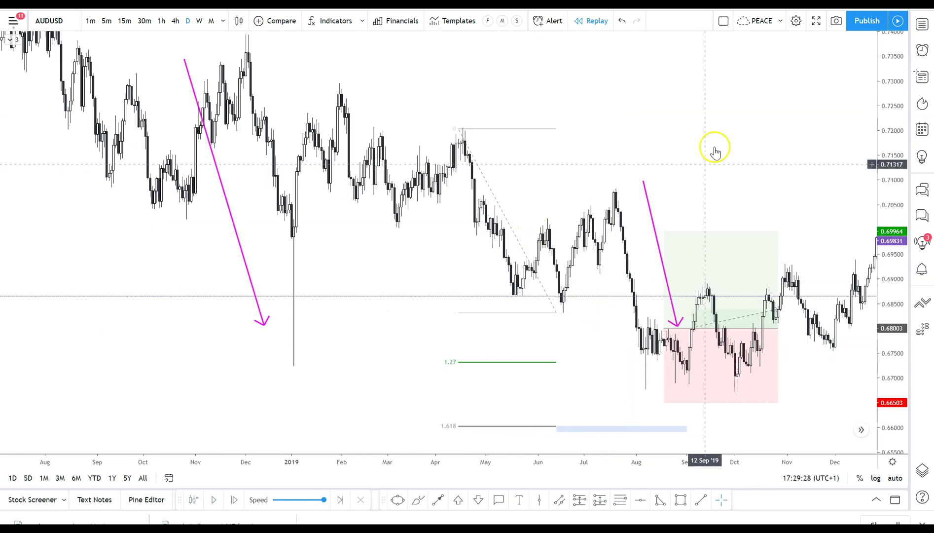
drag(745, 144, 715, 110)
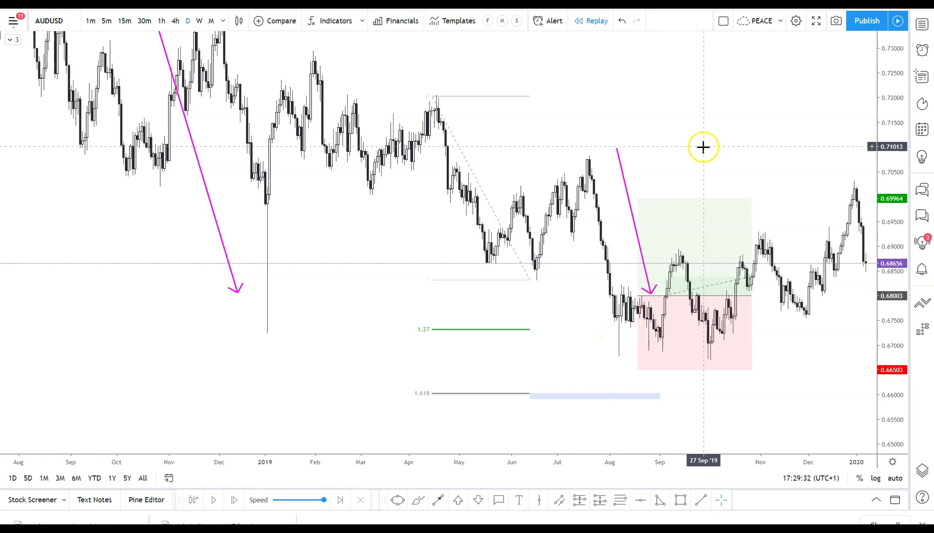
drag(766, 131, 738, 111)
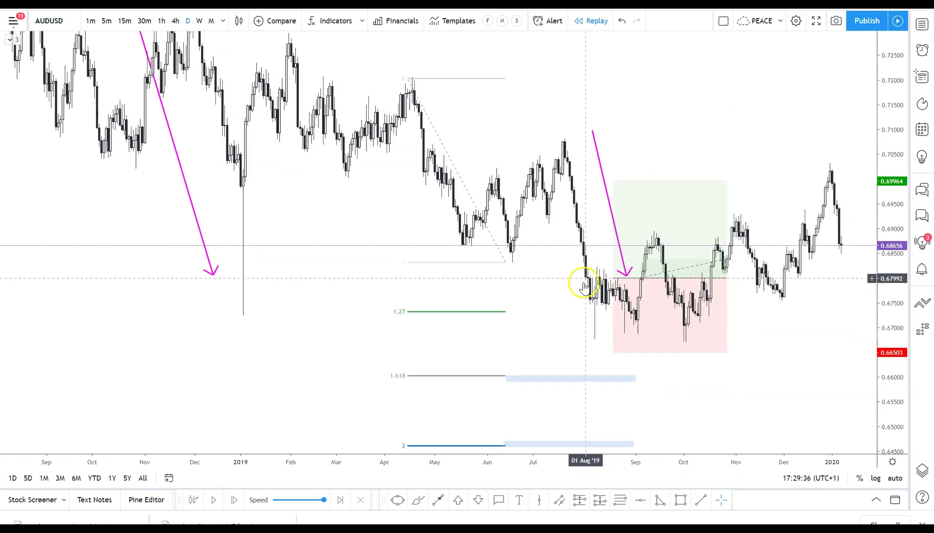
click(707, 230)
click(542, 276)
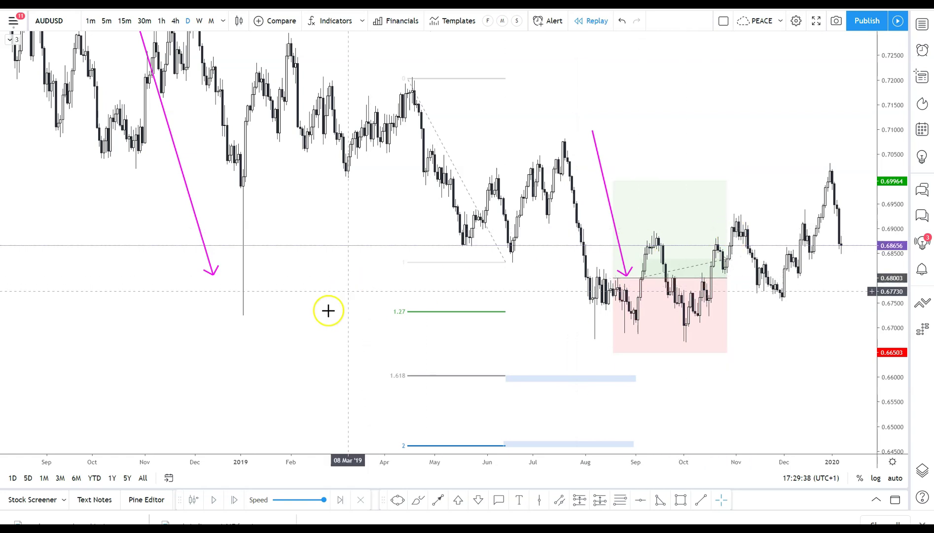